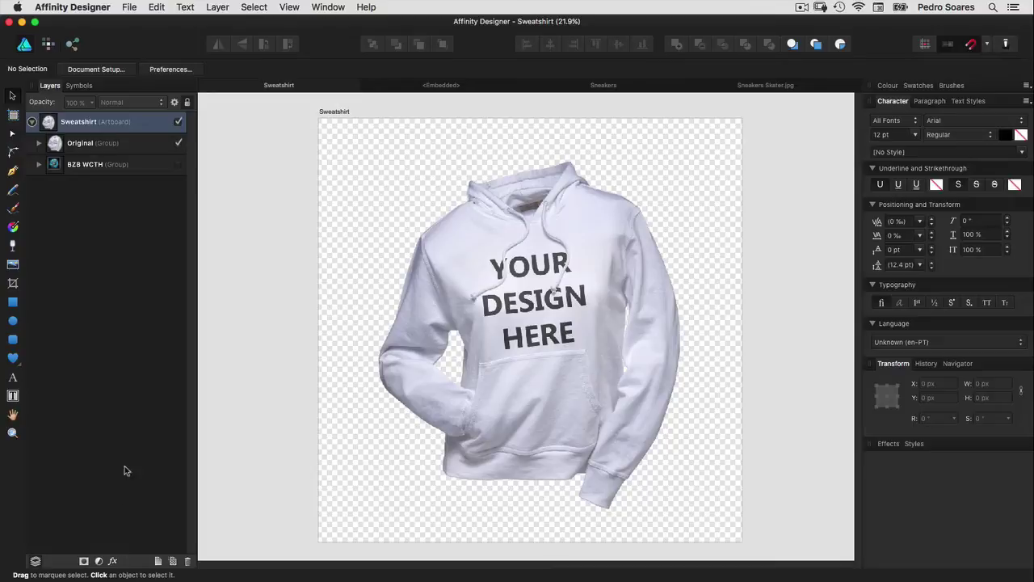
Step: Expand Original, show the BZB WCTH design and hide the white Original mockup
click(39, 143)
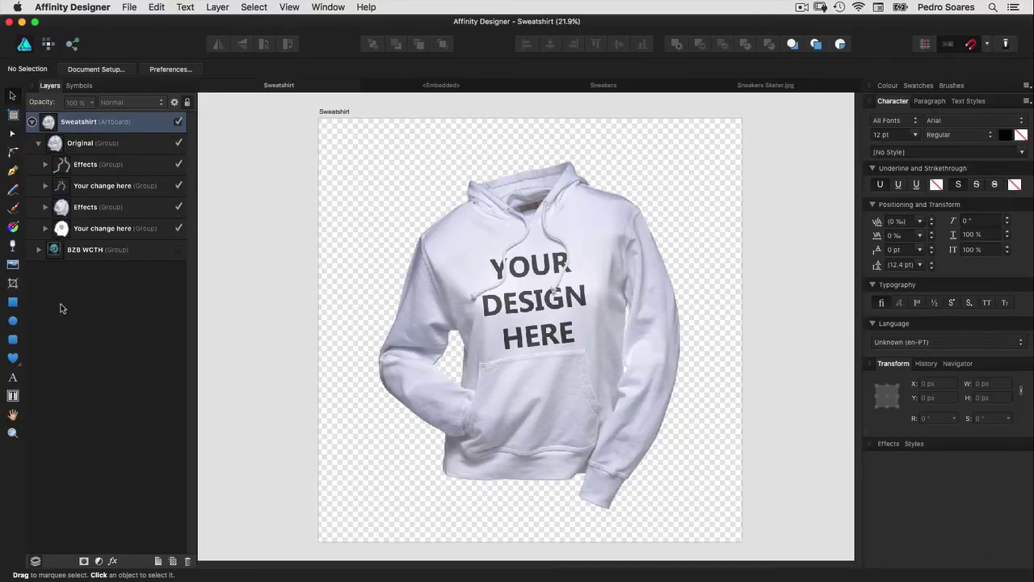
click(178, 249)
click(179, 143)
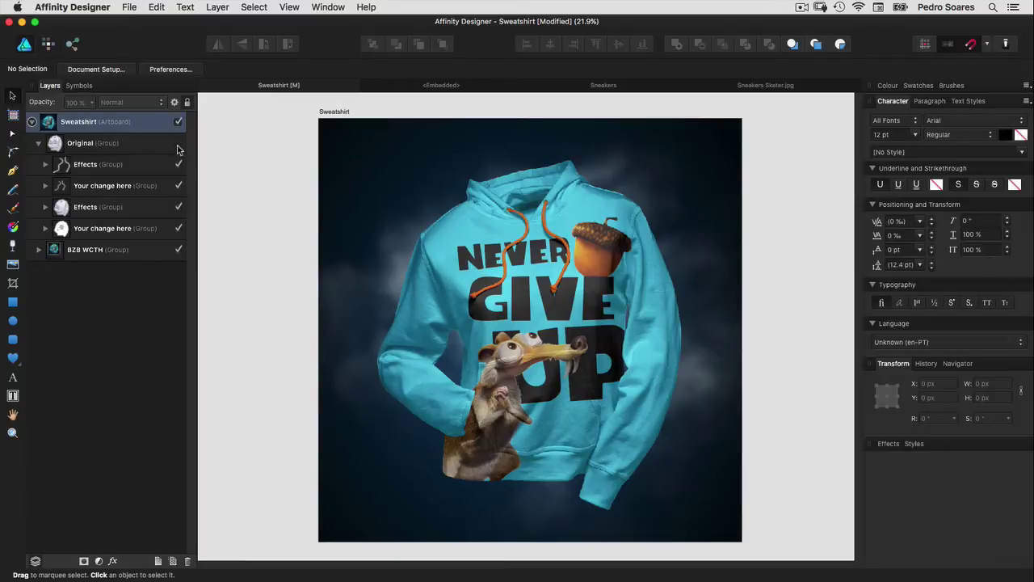
Step: Unfold Your change here and Your color here, select Mask and Your design here, unfold BZB WCTH
click(45, 228)
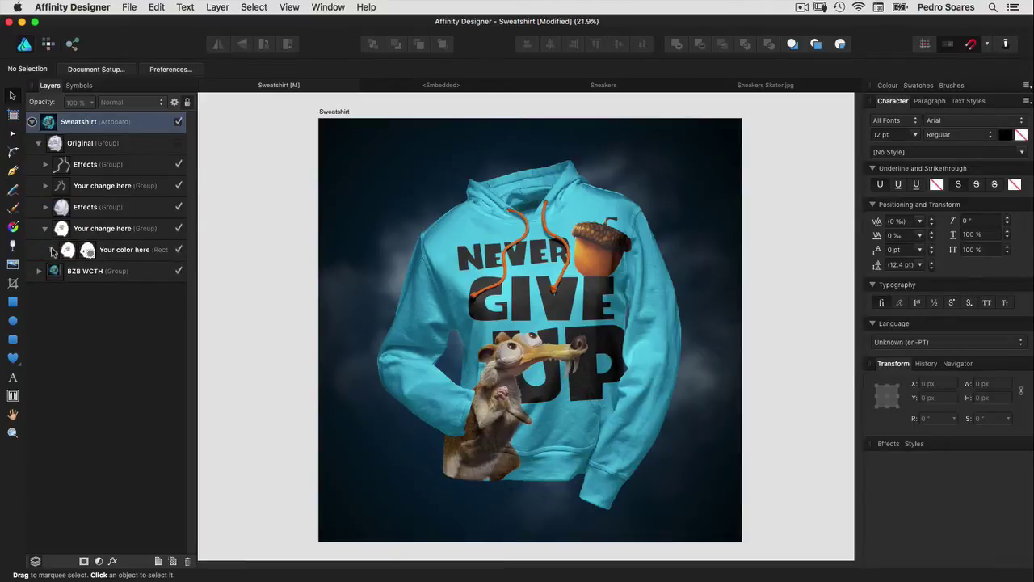
click(51, 251)
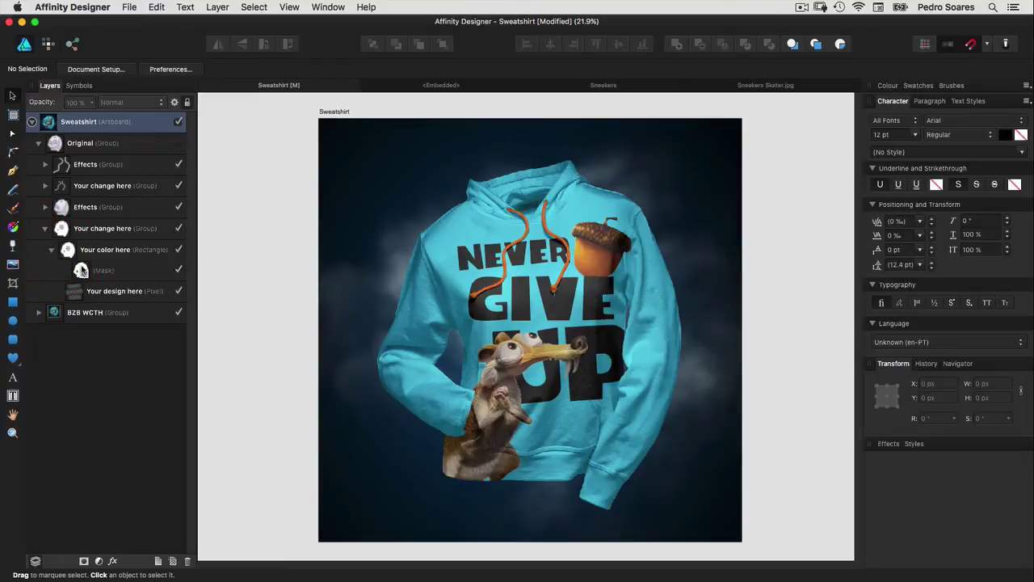
click(80, 271)
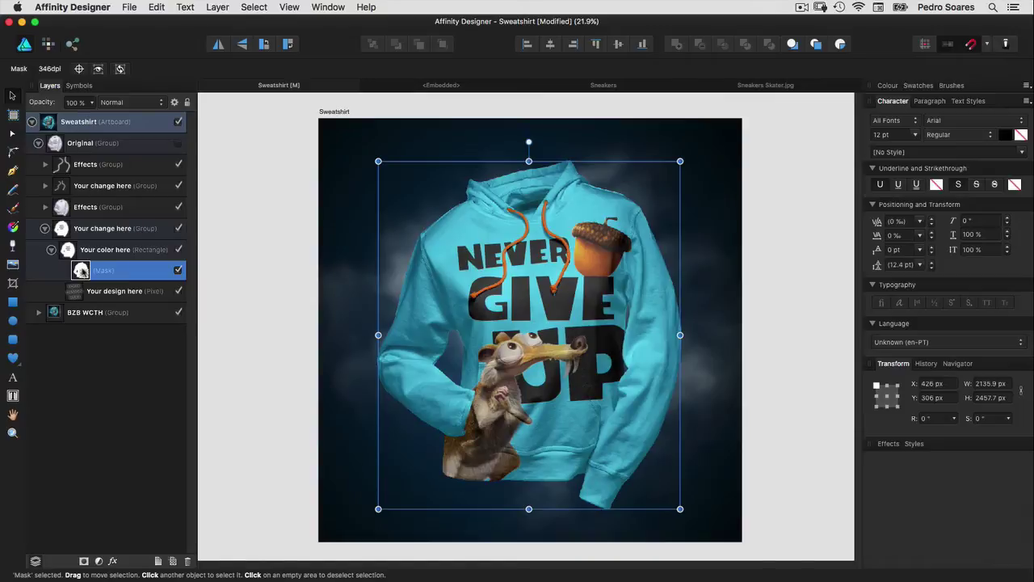
click(73, 290)
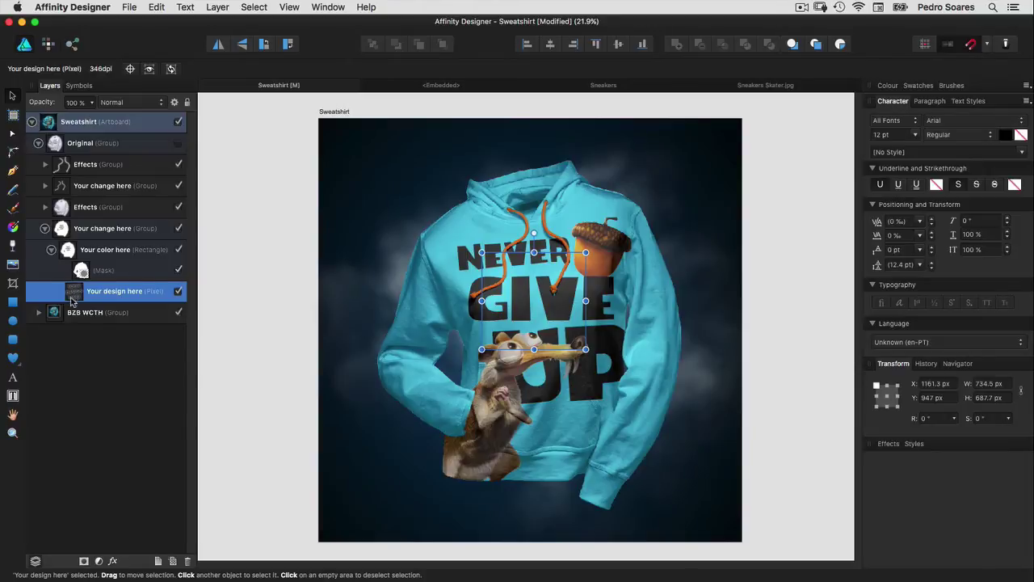
click(39, 314)
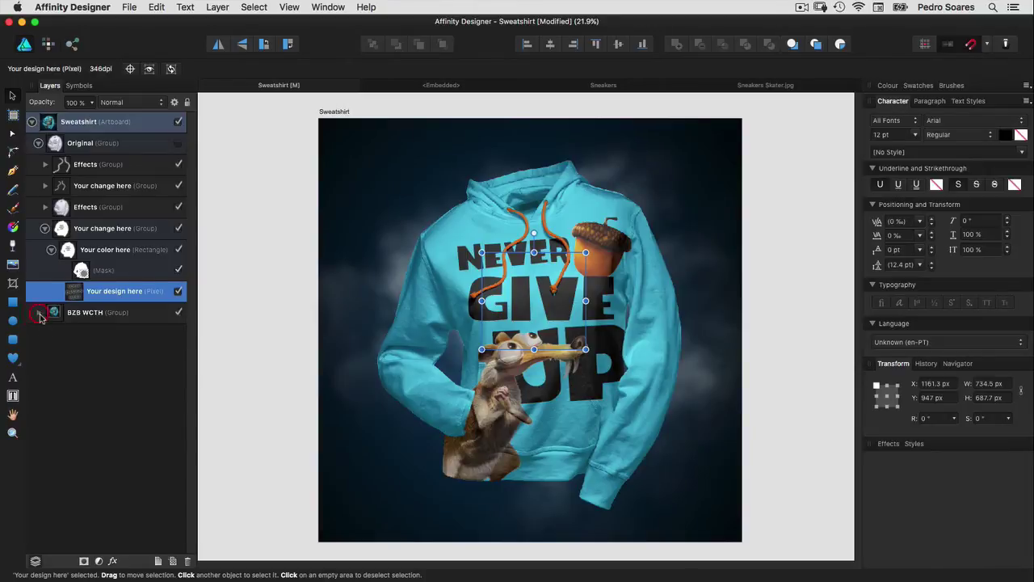
Step: Recolour the Strings Colour drawstrings, trying brown, purple and blue before settling on orange
click(38, 143)
click(63, 207)
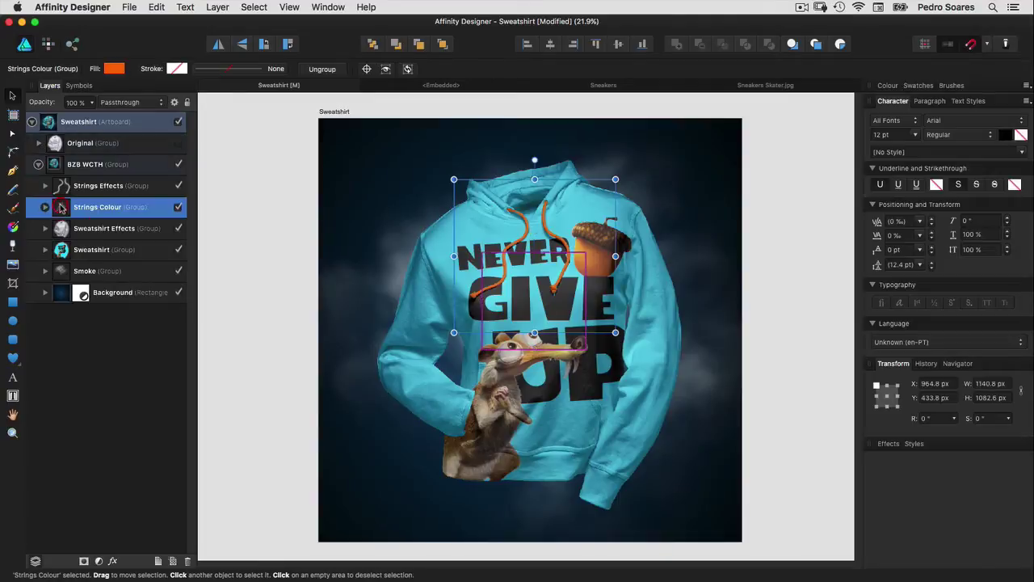
click(887, 85)
drag(987, 166, 968, 141)
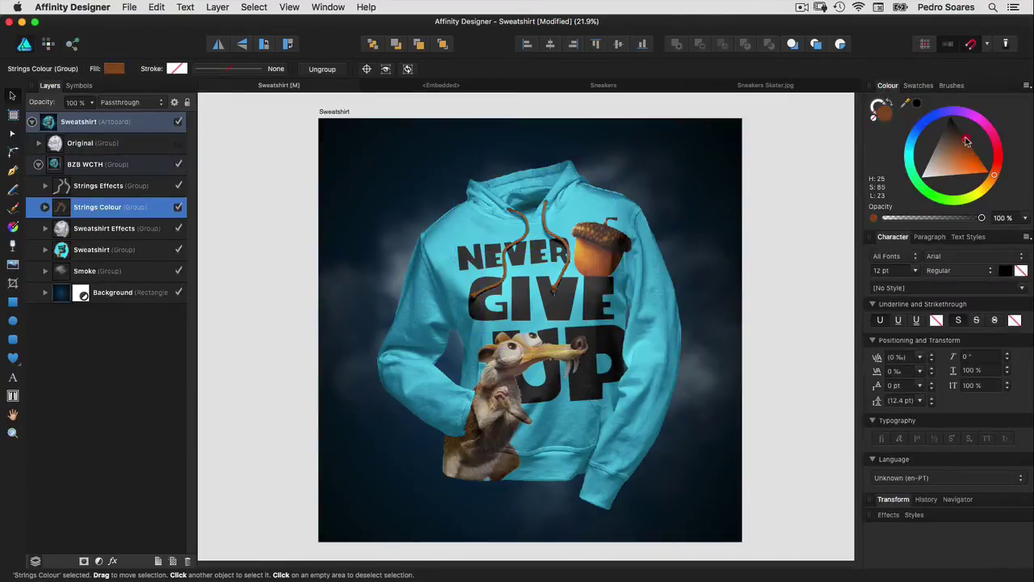
drag(995, 179, 908, 133)
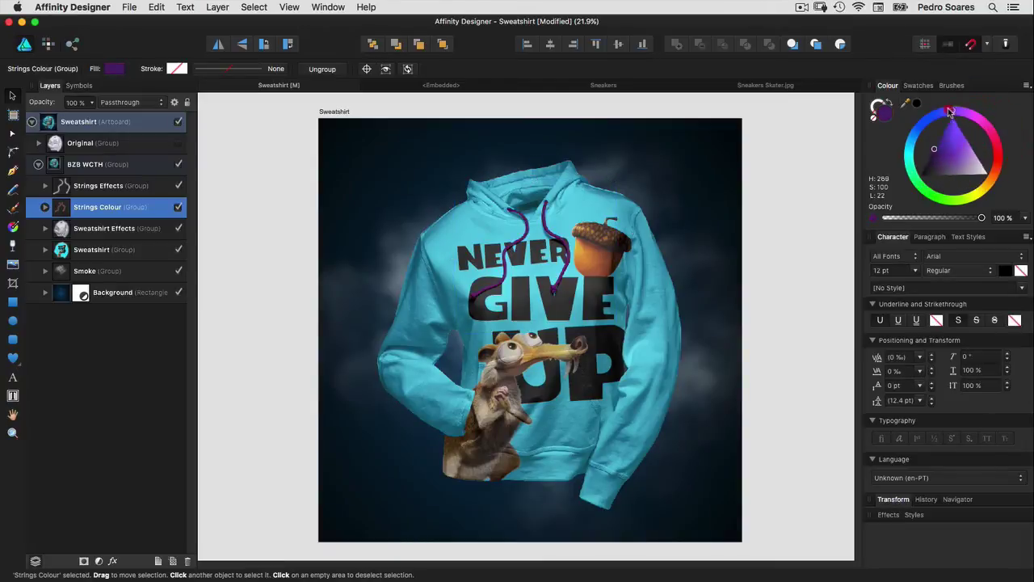
mouse_move(939, 169)
mouse_down()
mouse_move(927, 143)
mouse_move(907, 149)
mouse_move(1010, 131)
mouse_move(970, 179)
mouse_move(1000, 179)
mouse_up()
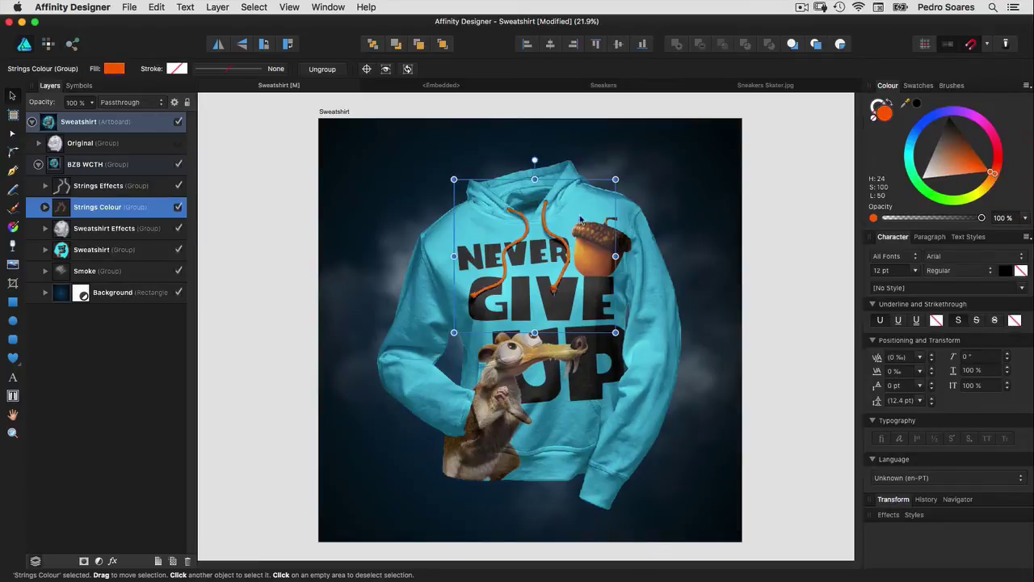
Step: Recolour Sweatshirt Colour to medium blue, then select the Darken layer inside Sweatshirt Effects
click(45, 249)
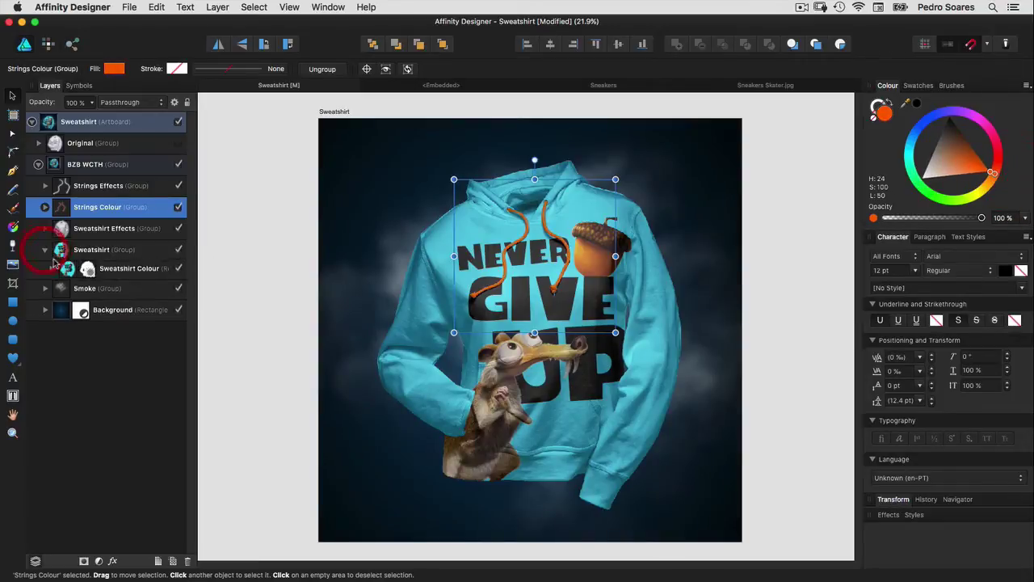
click(89, 272)
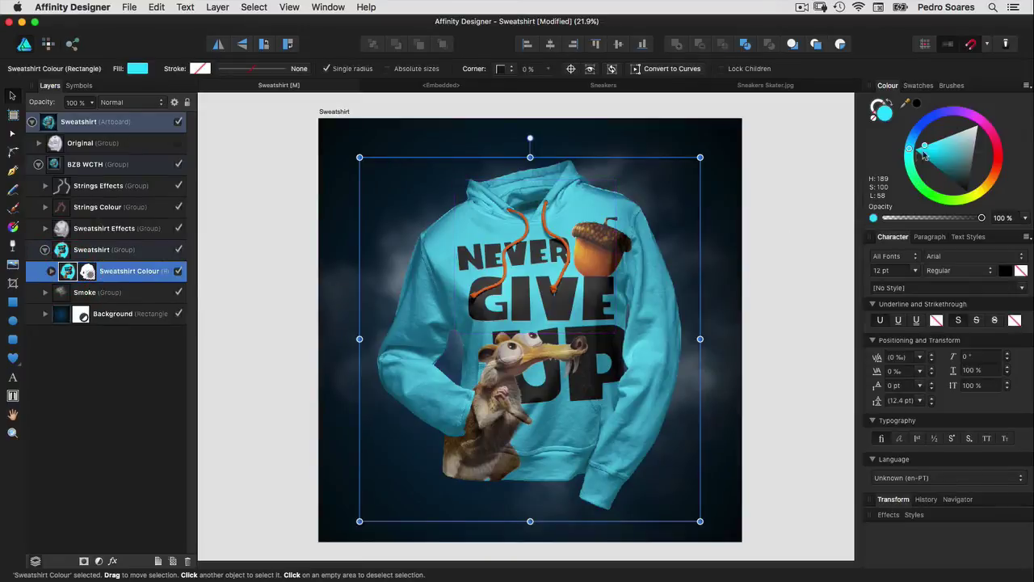
mouse_move(925, 149)
mouse_down()
mouse_move(933, 159)
mouse_move(942, 143)
mouse_up()
mouse_move(966, 189)
mouse_down()
mouse_move(999, 184)
mouse_move(1004, 143)
mouse_move(914, 140)
mouse_move(925, 149)
mouse_move(911, 138)
mouse_up()
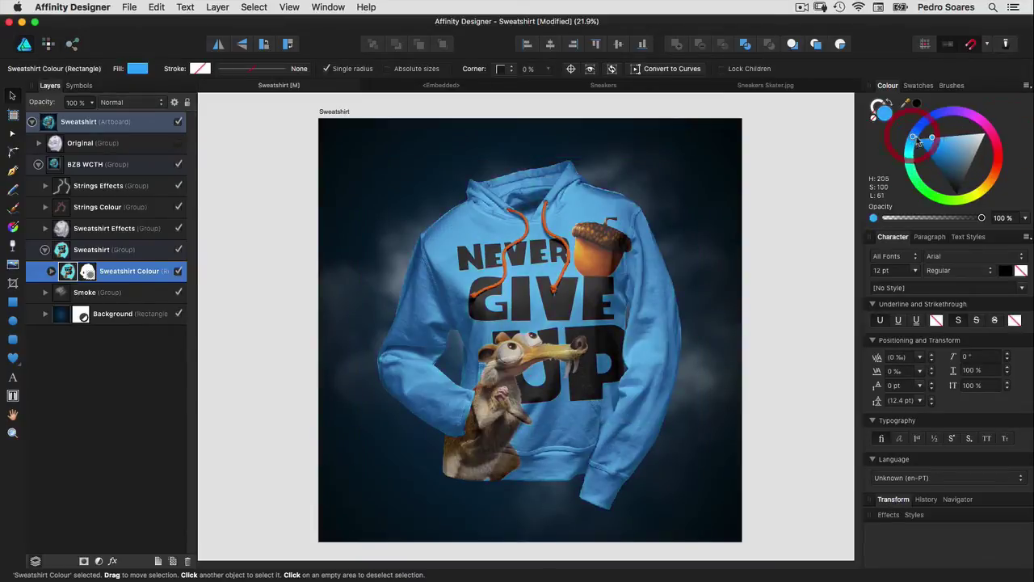
drag(911, 137, 912, 138)
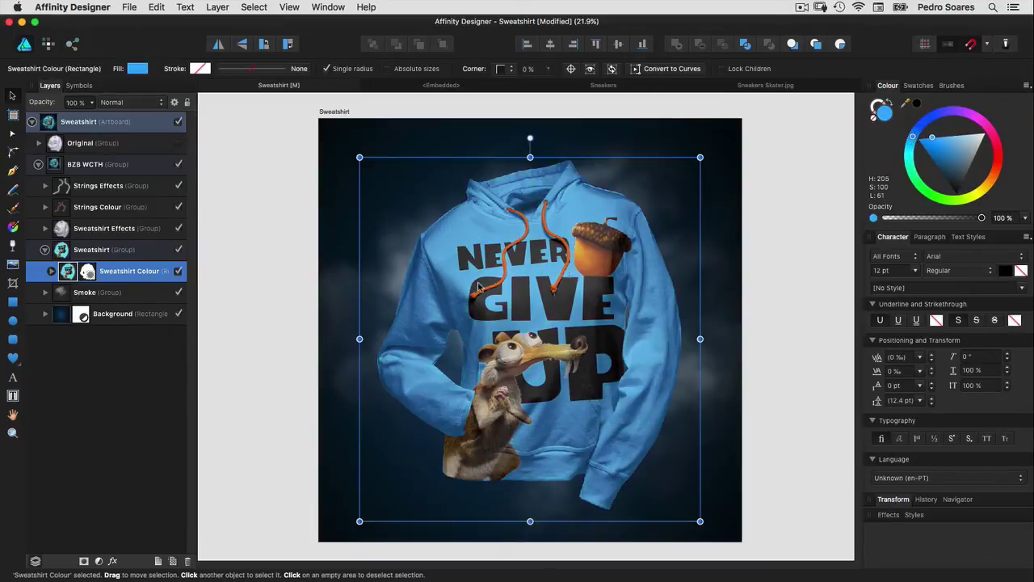
click(46, 228)
click(67, 251)
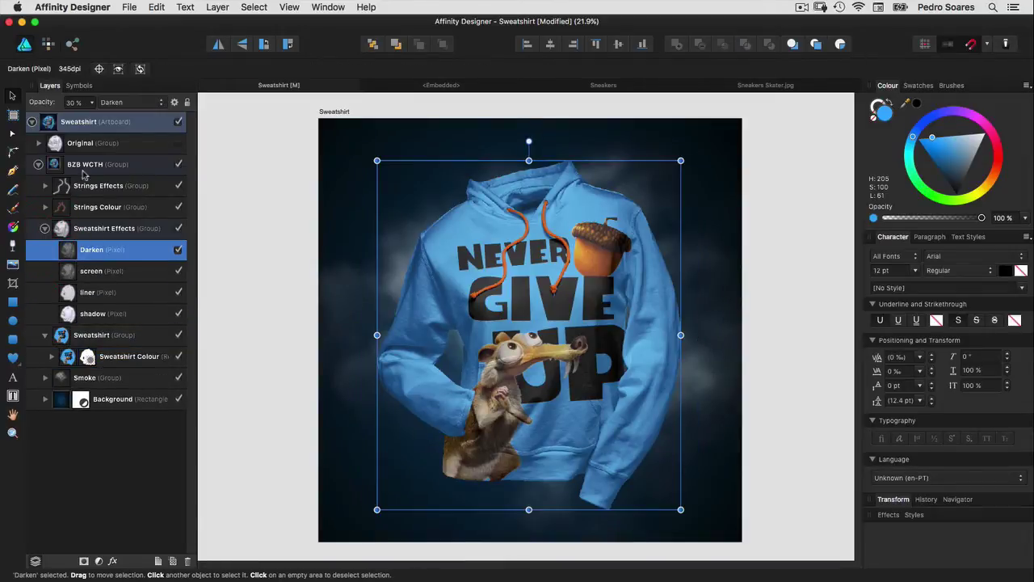
Step: Set the Darken layer's opacity to 50%, then lower it to 30%
click(72, 103)
text(50)
key(Return)
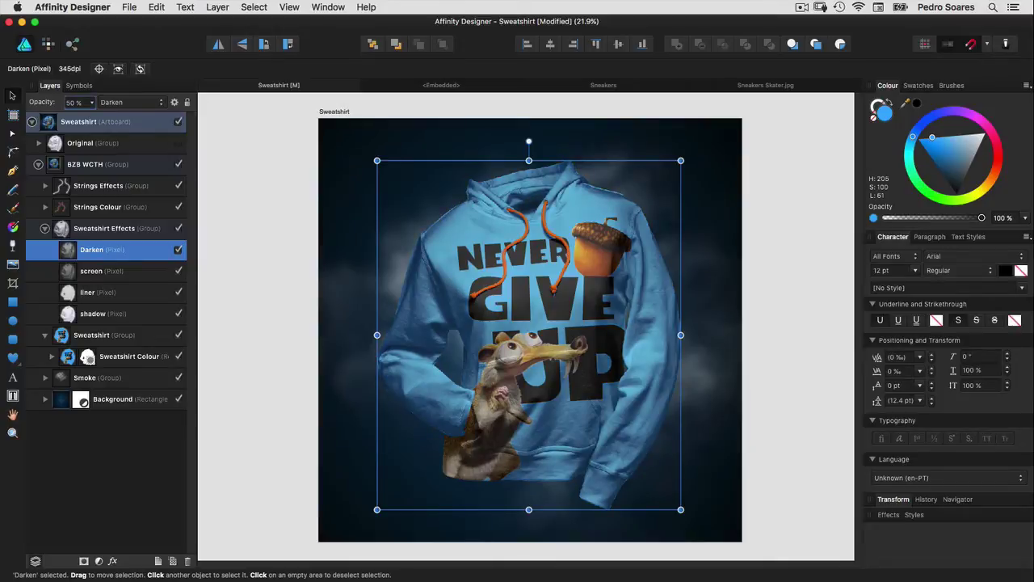
click(73, 102)
text(30)
key(Return)
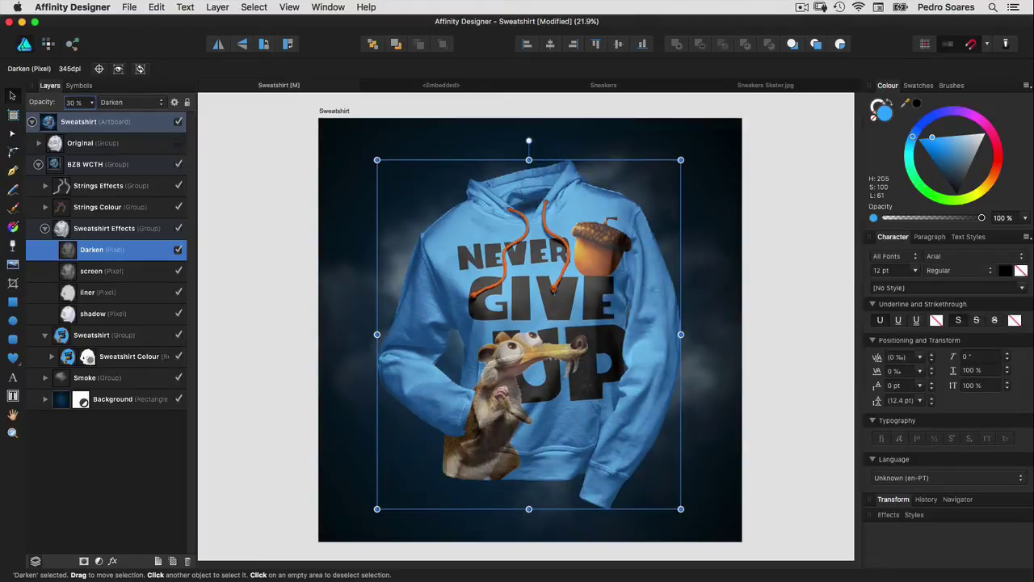
Step: Compare the Original and BZB WCTH versions, then expand the Background layer
click(180, 144)
click(180, 164)
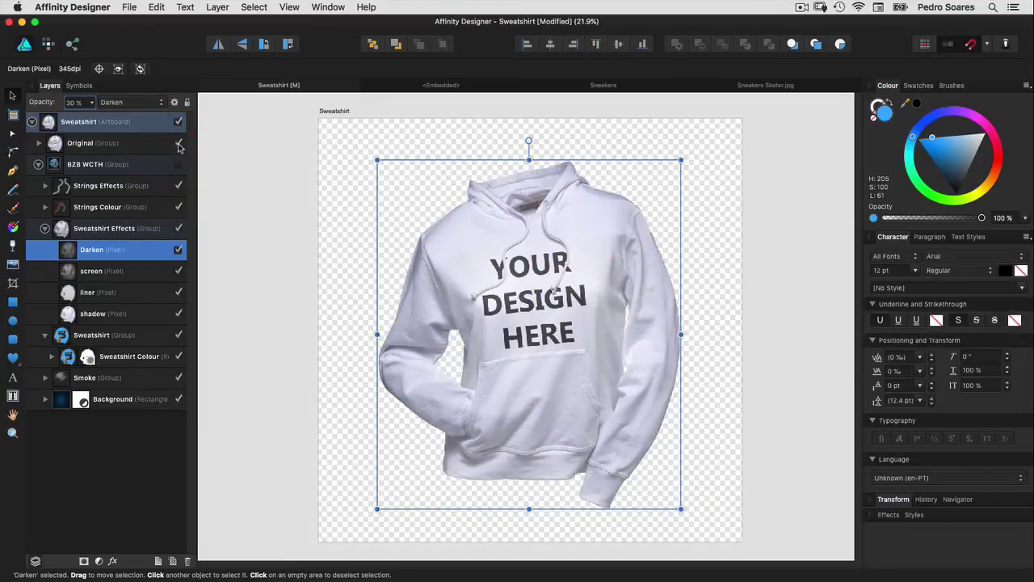
click(179, 142)
click(180, 164)
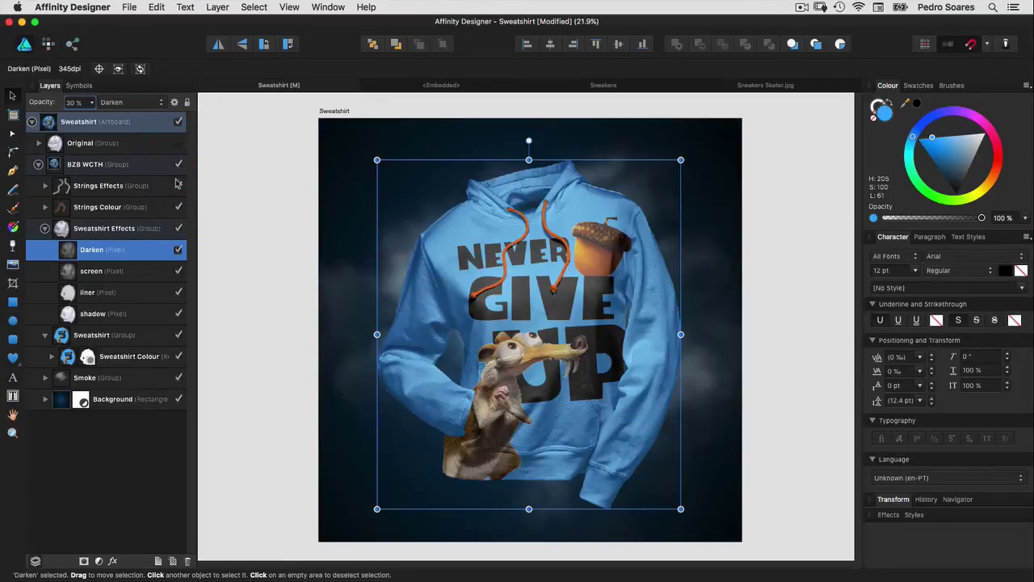
click(45, 398)
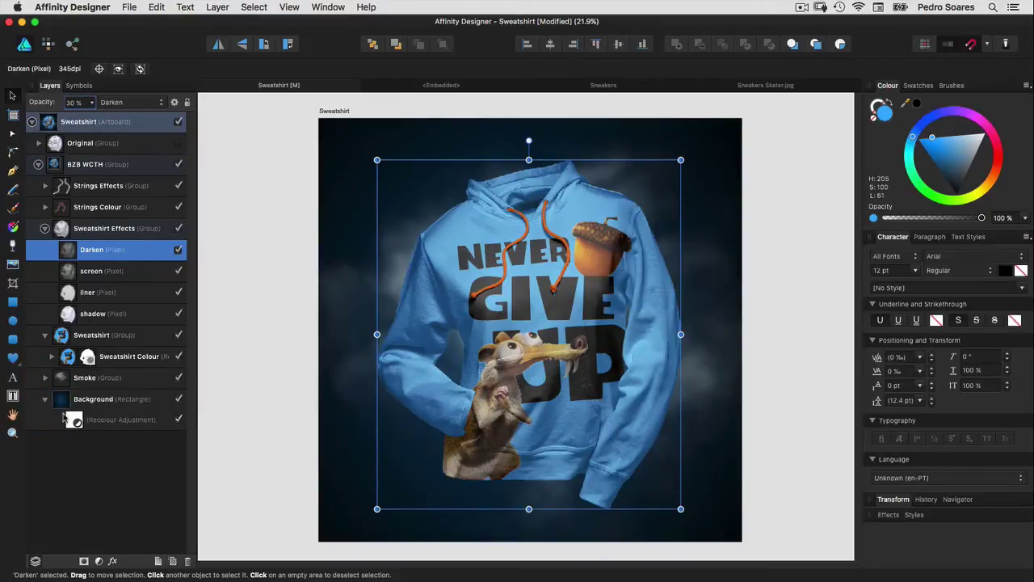
click(75, 420)
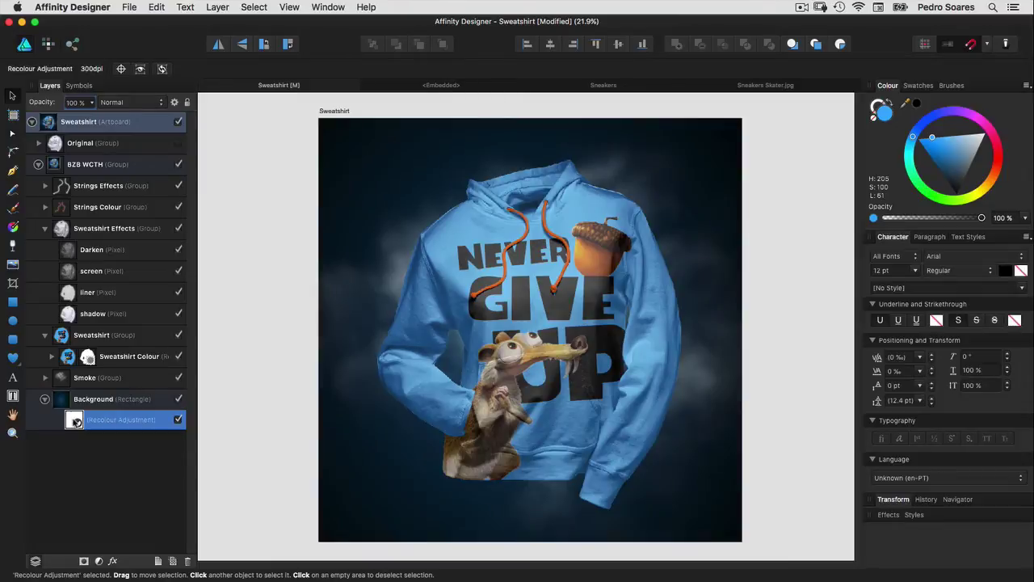
double_click(75, 420)
drag(695, 384, 319, 268)
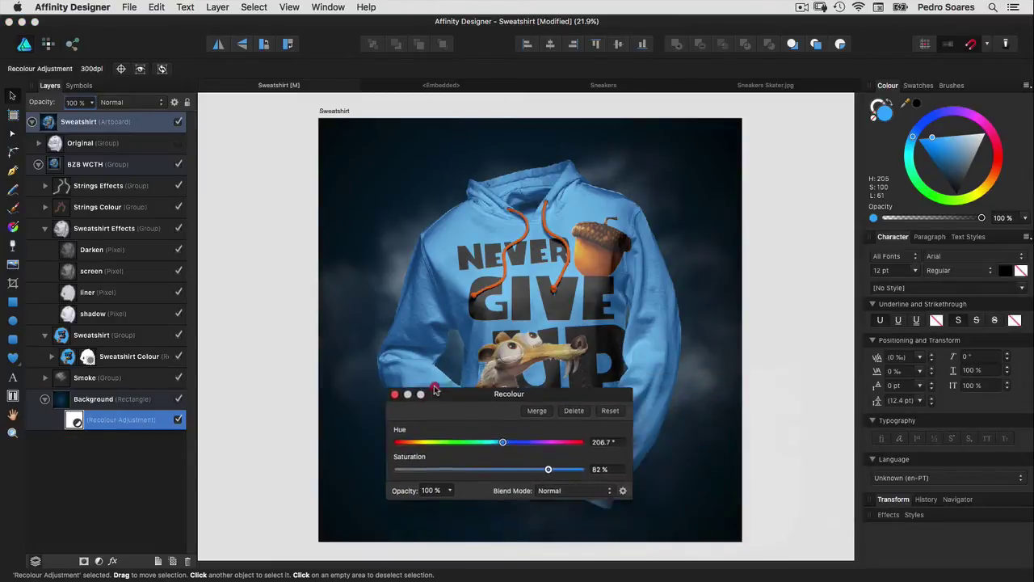
drag(350, 316, 297, 315)
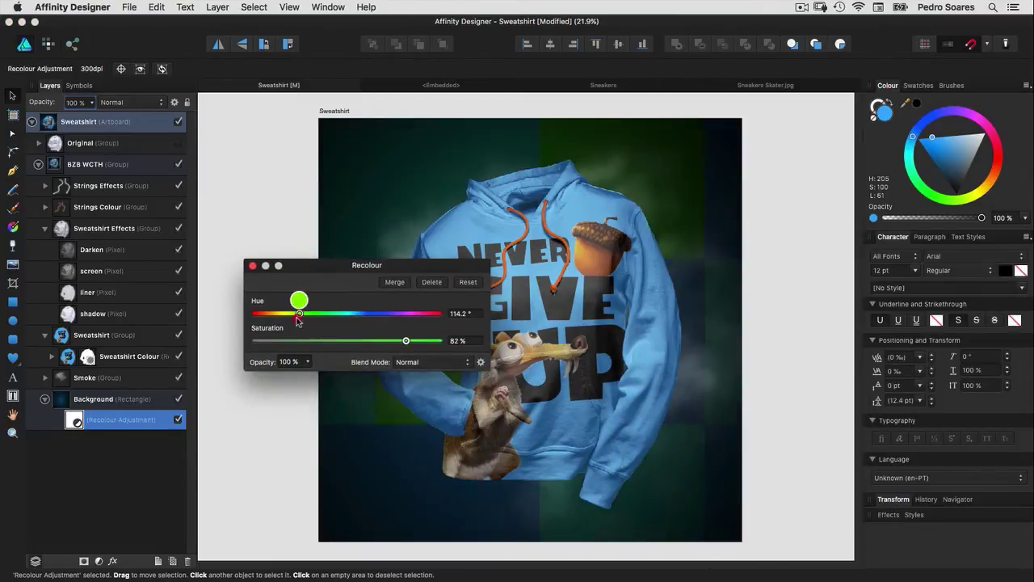
drag(330, 268, 285, 427)
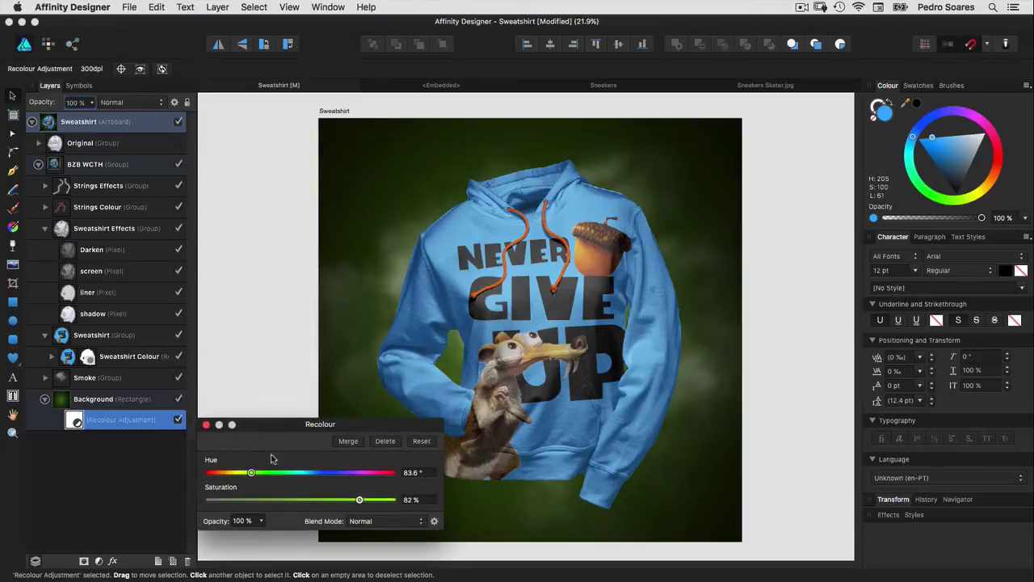
drag(251, 473, 326, 477)
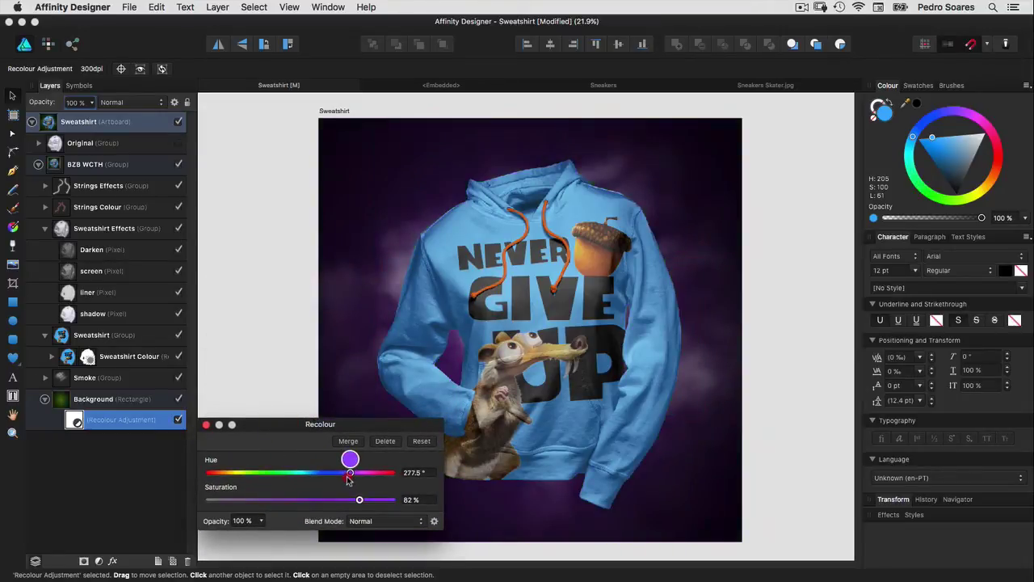
mouse_move(348, 476)
mouse_down()
mouse_move(397, 476)
mouse_move(279, 476)
mouse_move(314, 474)
mouse_up()
click(207, 425)
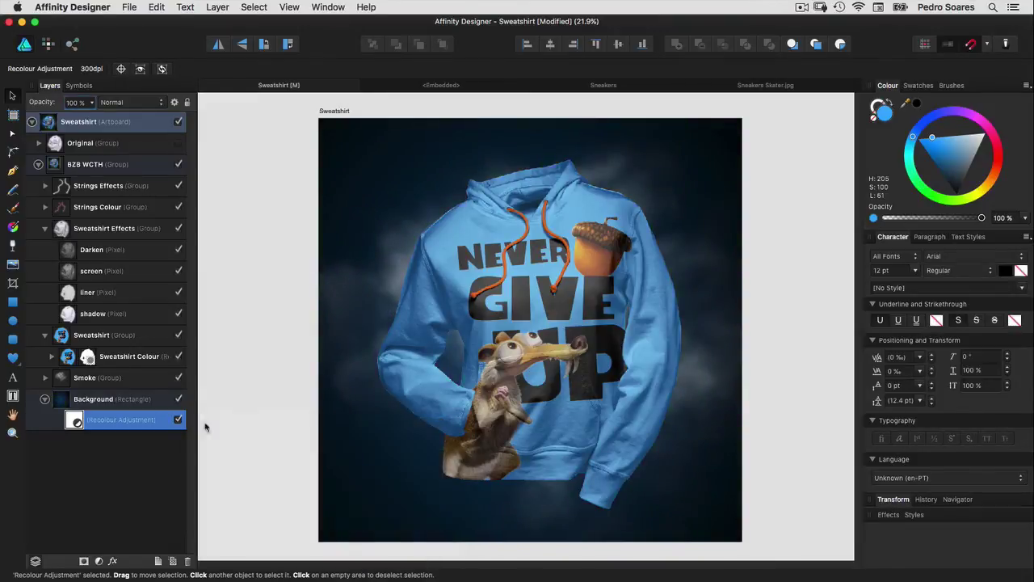
click(166, 381)
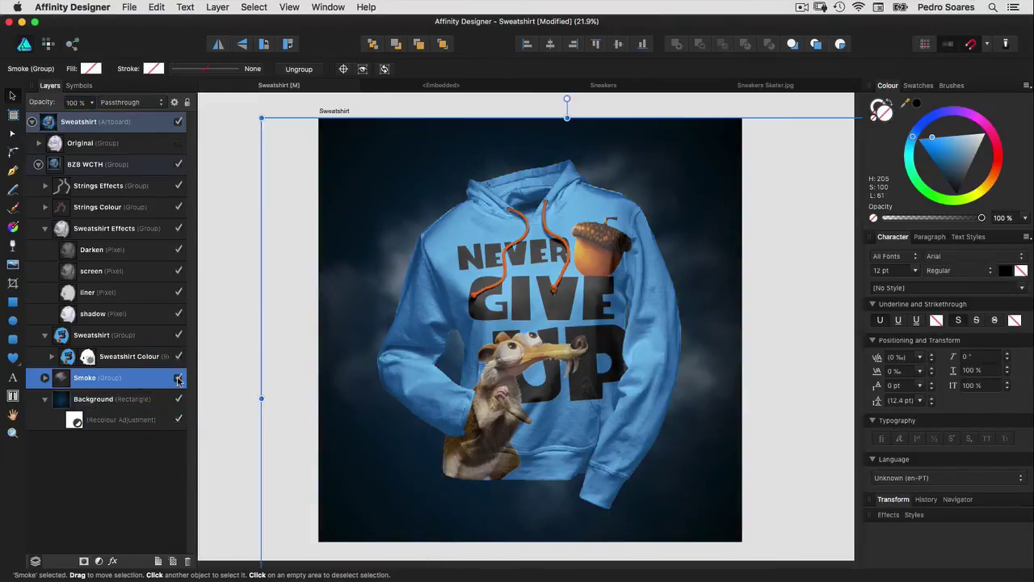
Step: Toggle the smoke haze off and on, then view the embedded NEVER GIVE UP document
click(179, 378)
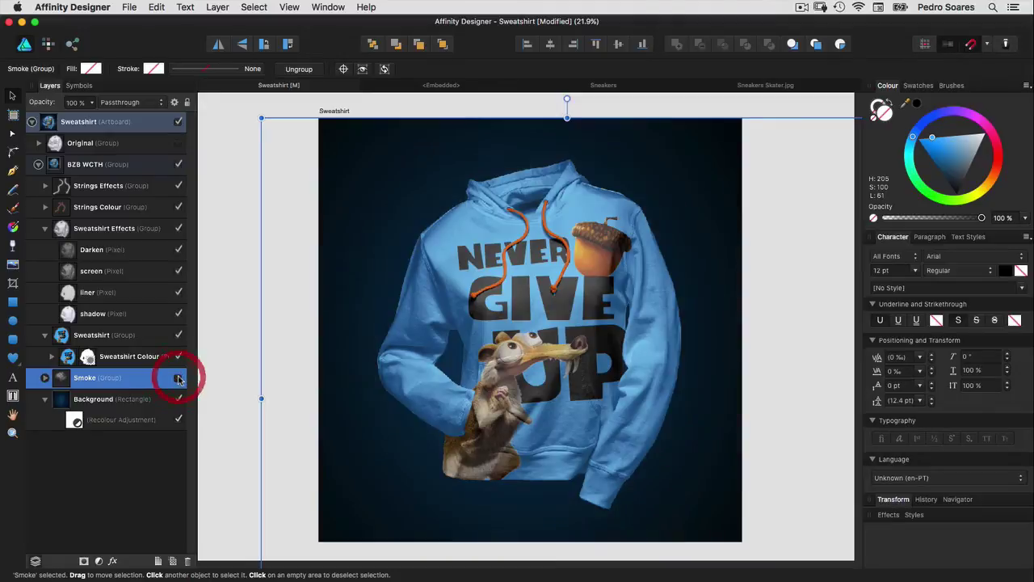
click(178, 378)
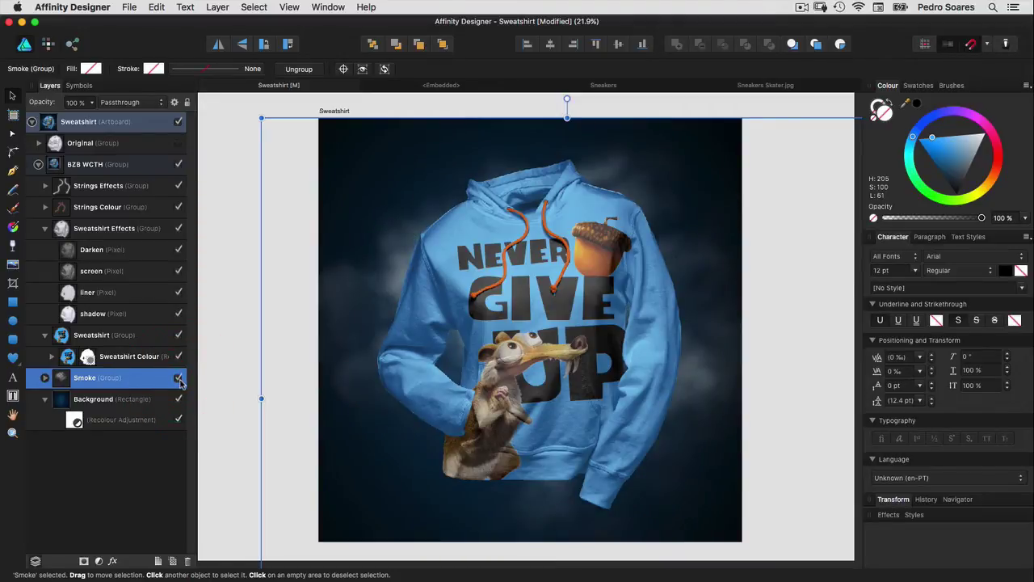
click(441, 86)
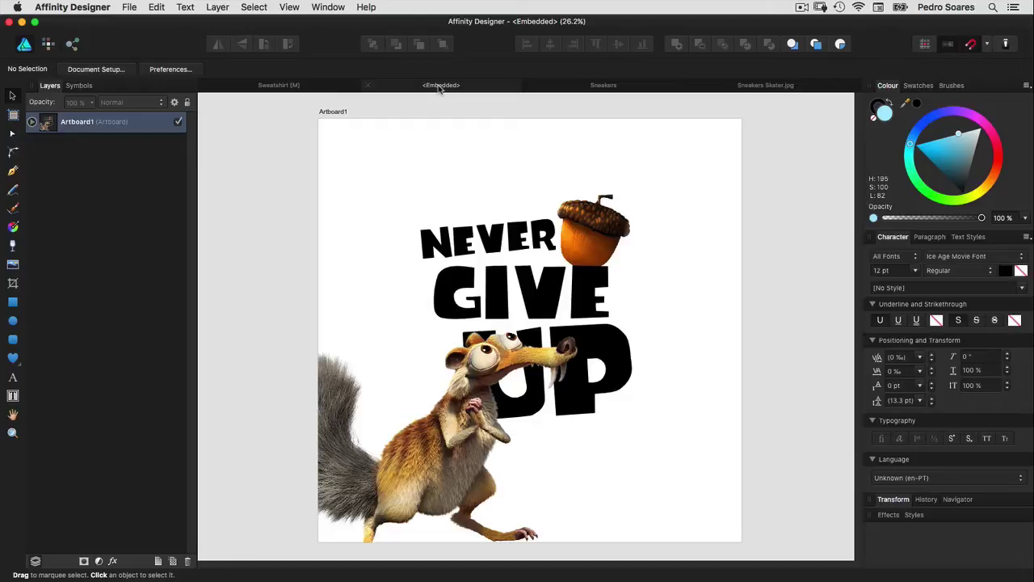
Step: Return to the Sweatshirt document and check File > Place without placing anything
click(253, 90)
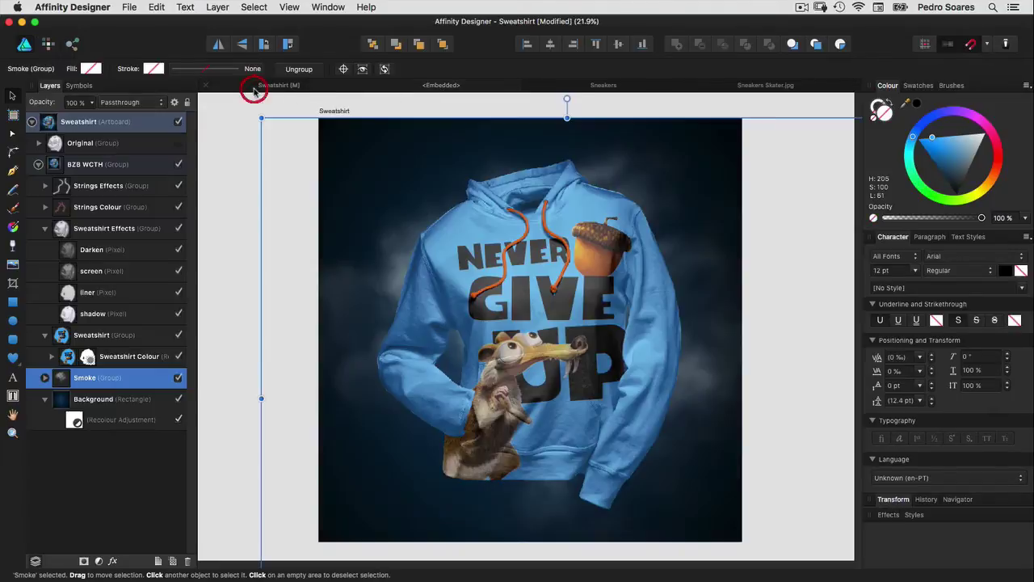
click(128, 8)
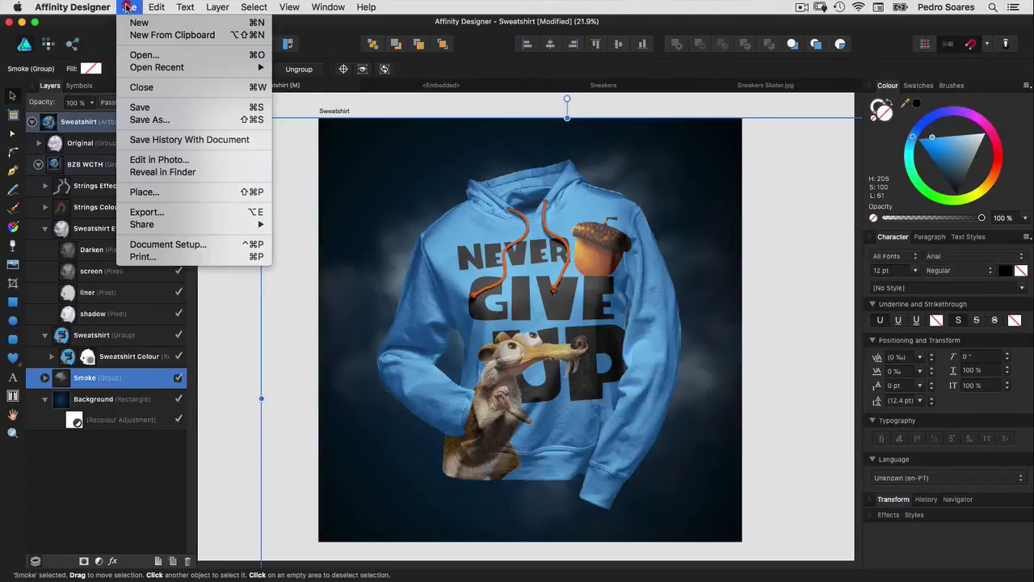
click(157, 193)
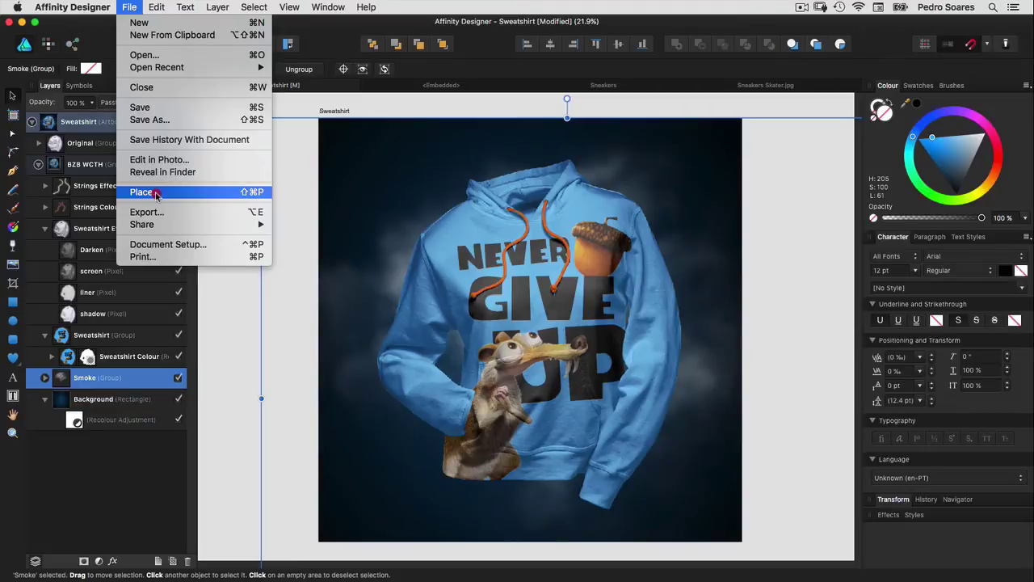
click(216, 289)
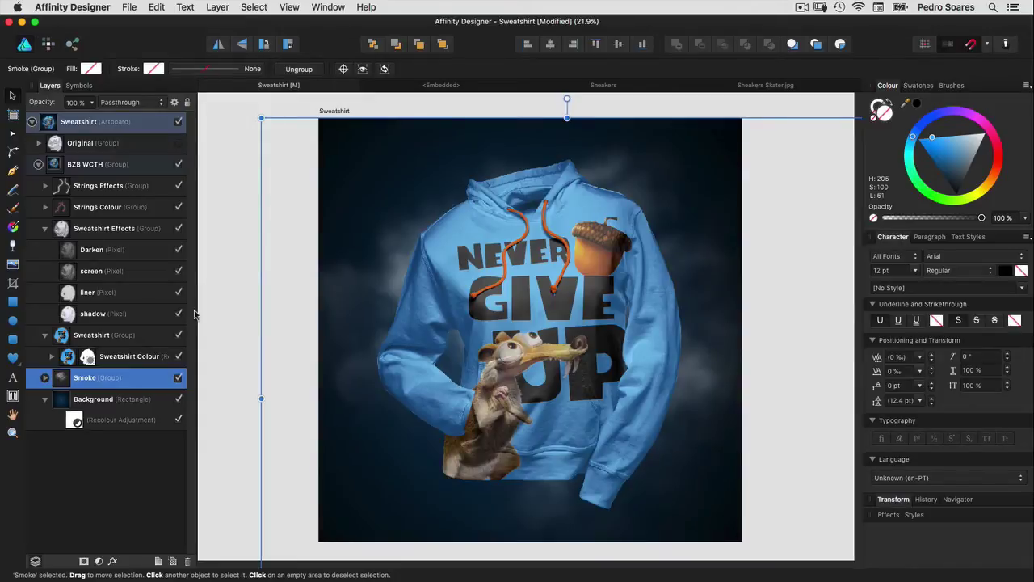
Step: Expand the Sweatshirt group down to the Sweatshirt Design layer and select it
click(81, 336)
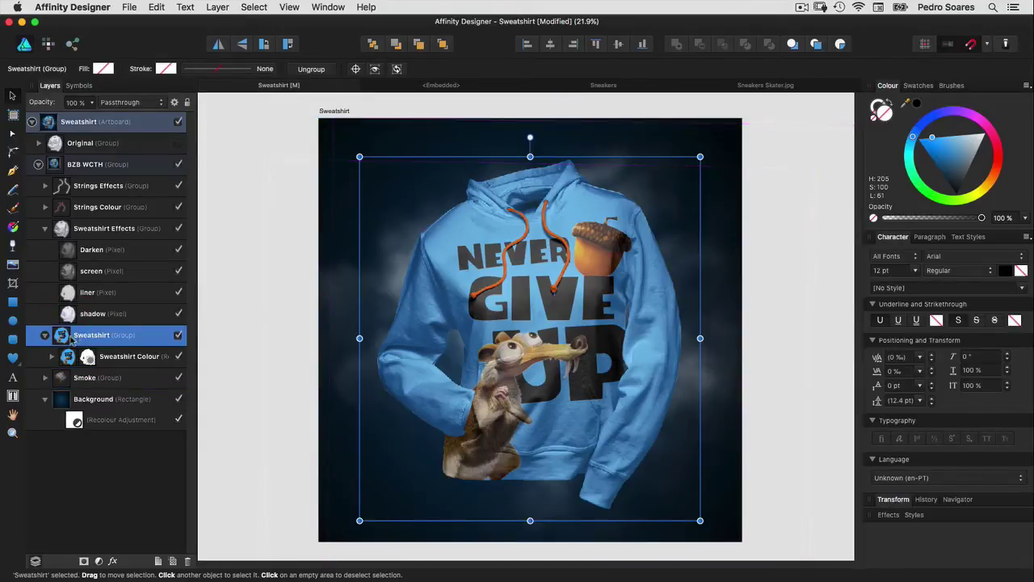
click(52, 356)
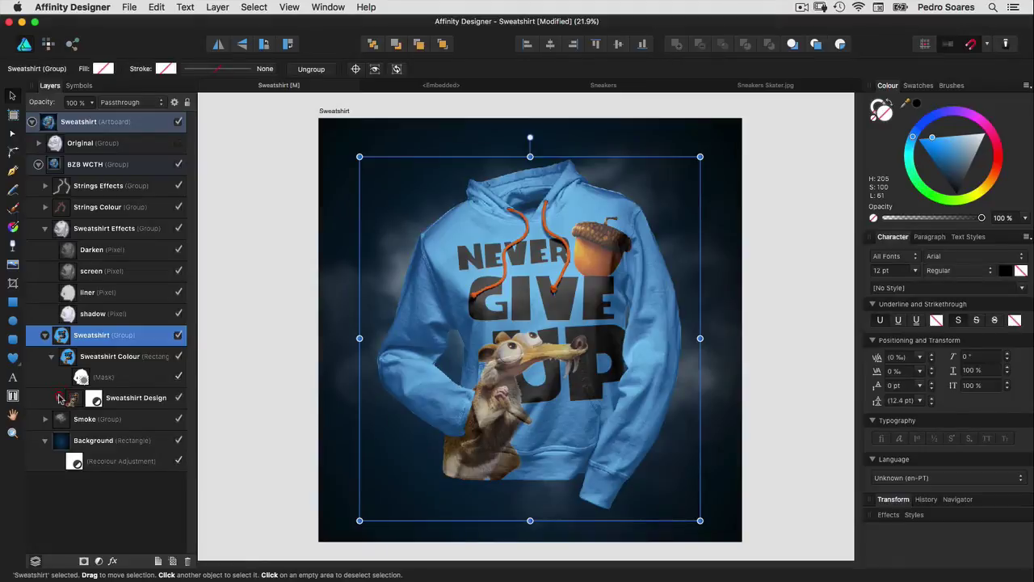
click(57, 397)
click(73, 398)
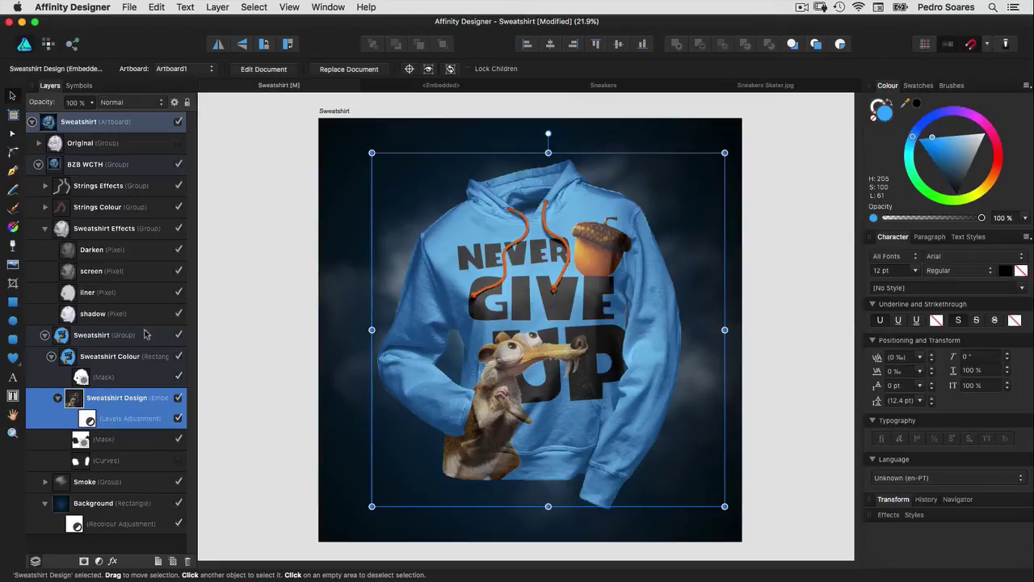
Step: In the embedded design, colour NEVER, GIVE and UP yellow, then return to the mockup
click(252, 70)
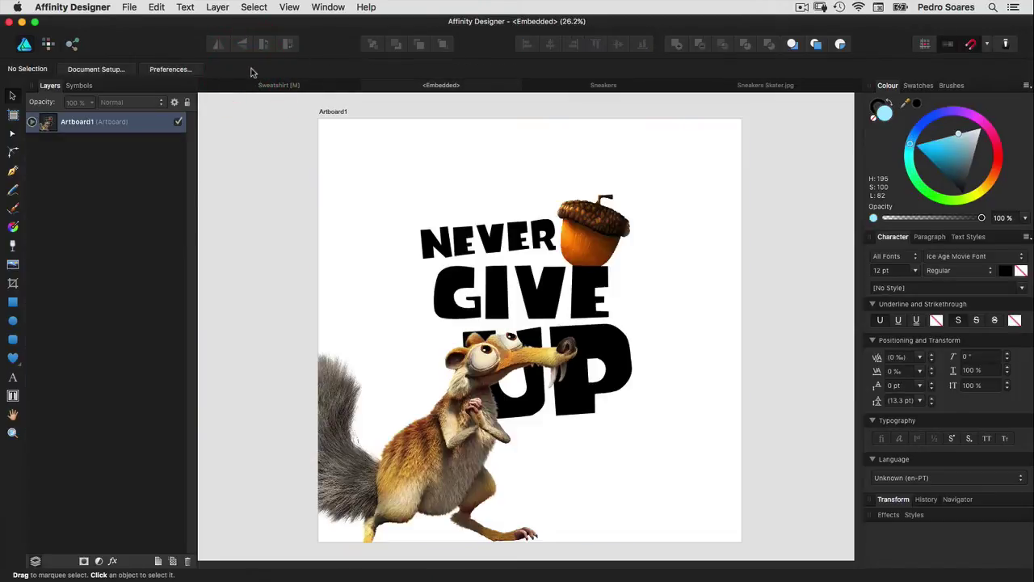
click(450, 251)
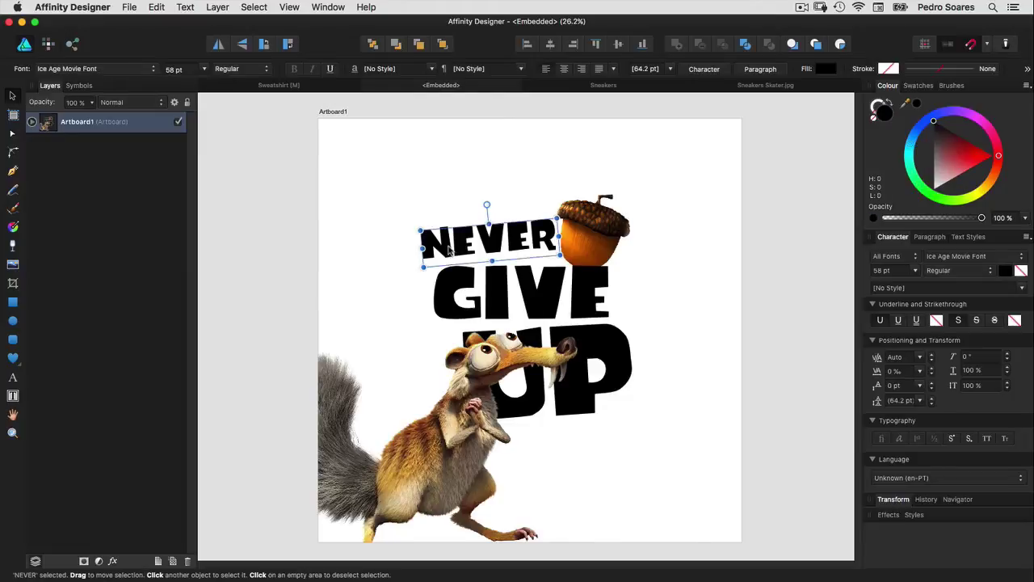
shift+click(457, 299)
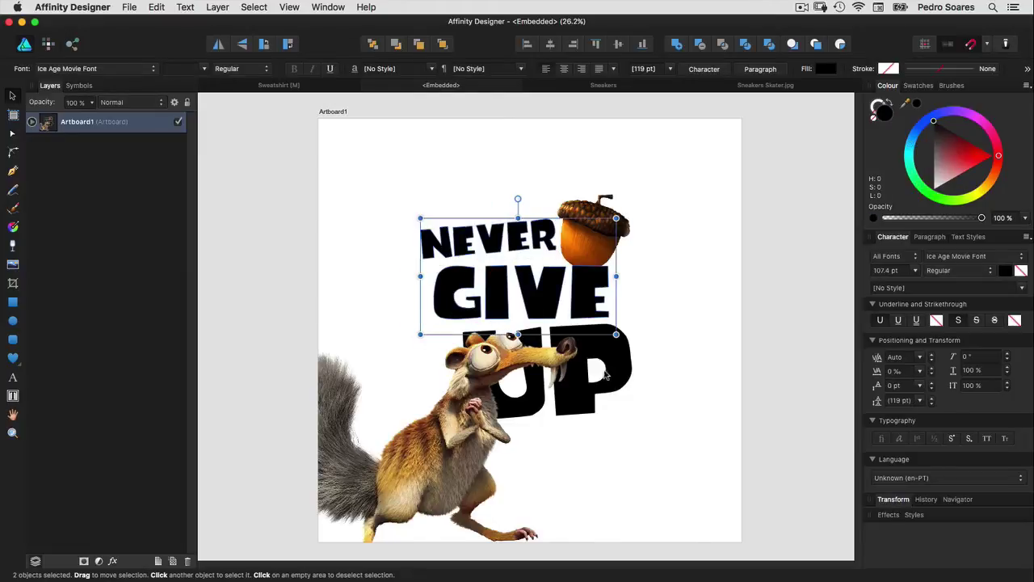
shift+click(611, 367)
drag(982, 196, 979, 188)
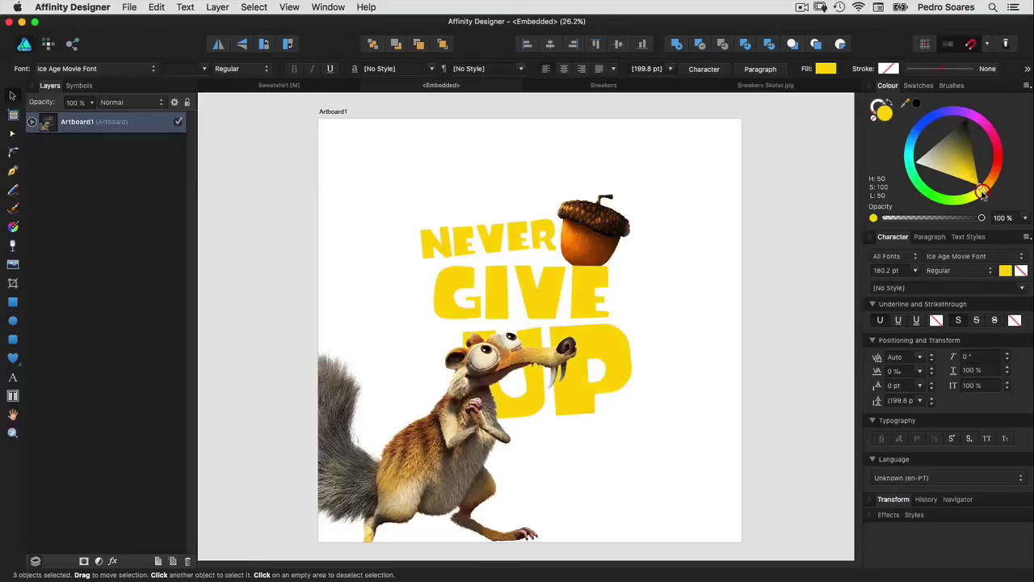
click(279, 86)
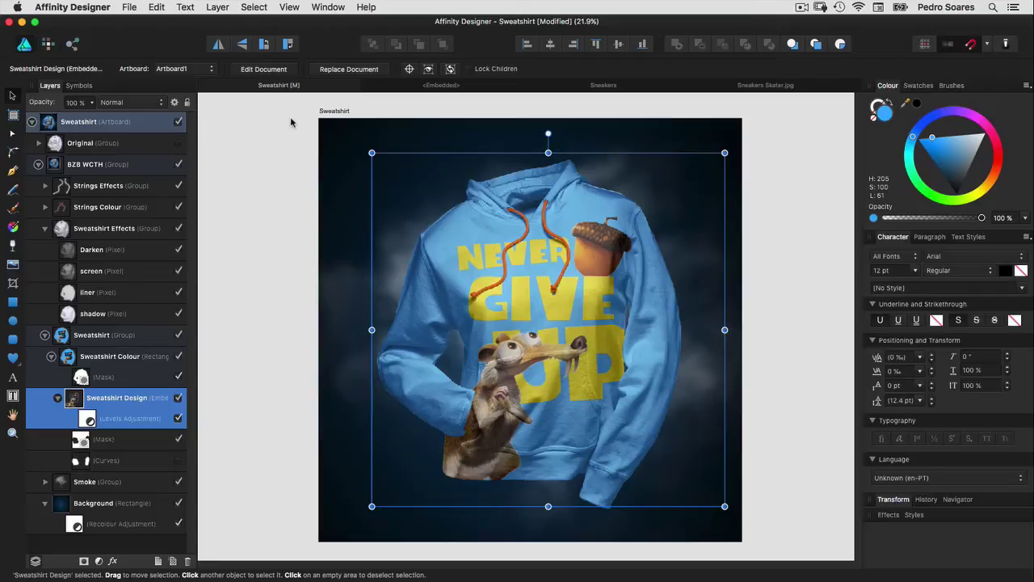
Step: Toggle the Levels adjustment off and on, then hide the Sweatshirt Design's Mask layer
click(179, 419)
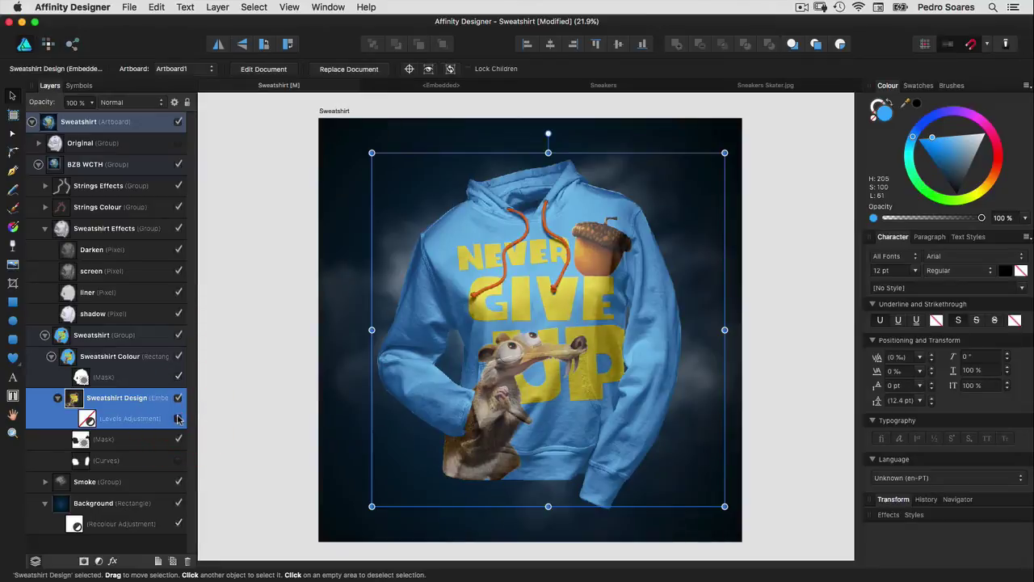
click(179, 419)
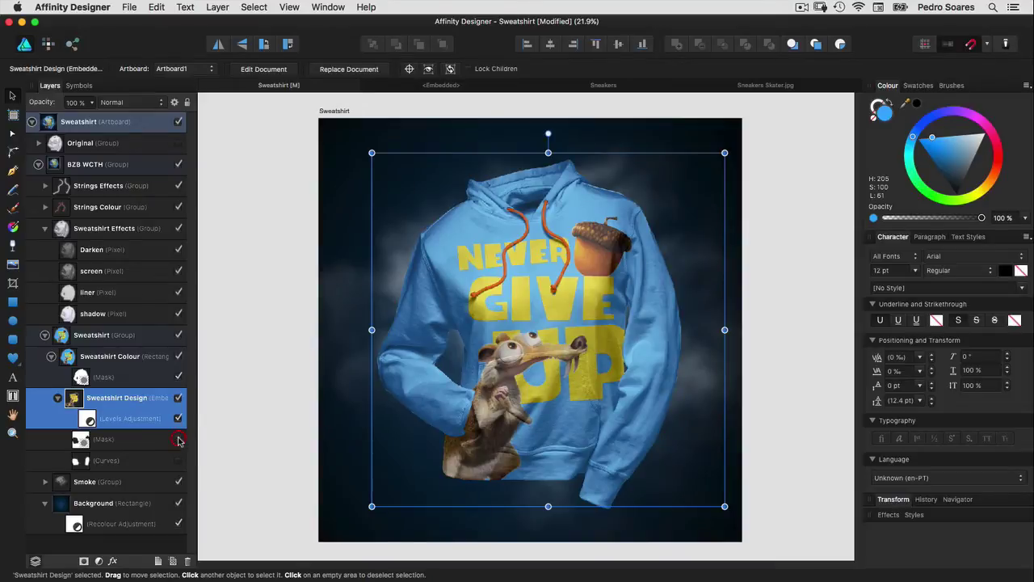
click(178, 440)
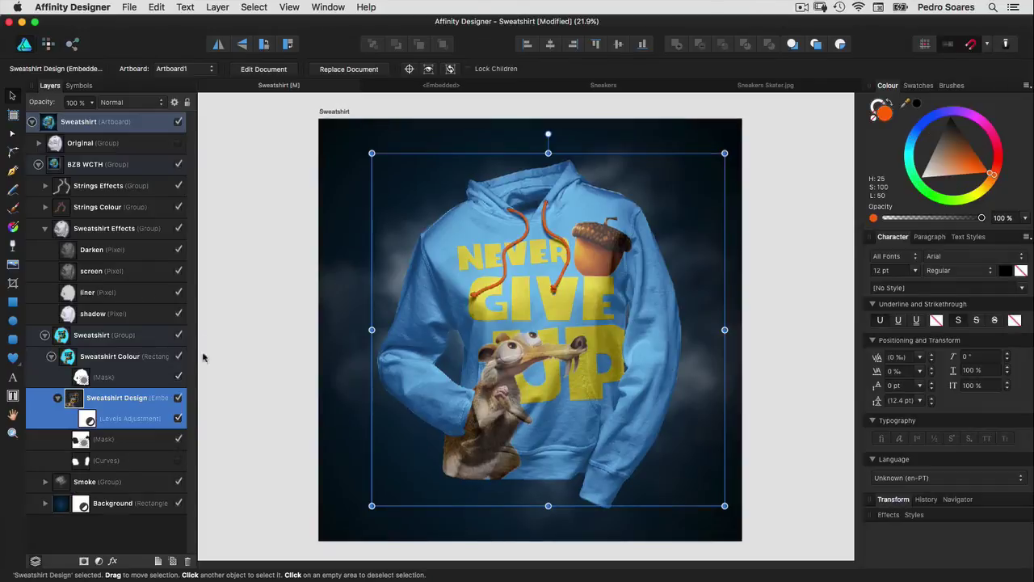
Step: Close the Sweatshirt document without saving and switch to the Sneakers mockup
click(206, 86)
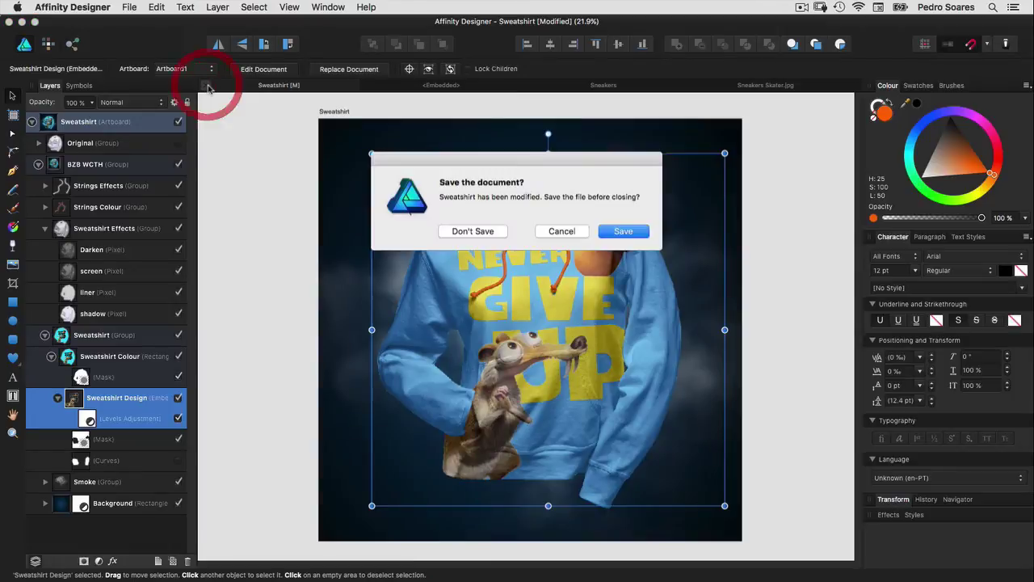
click(471, 232)
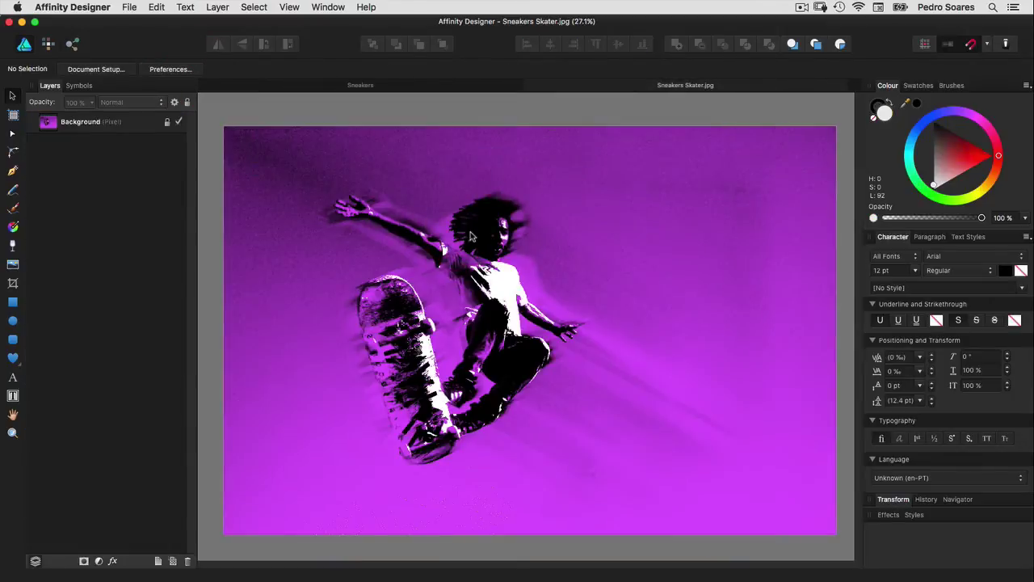
click(348, 87)
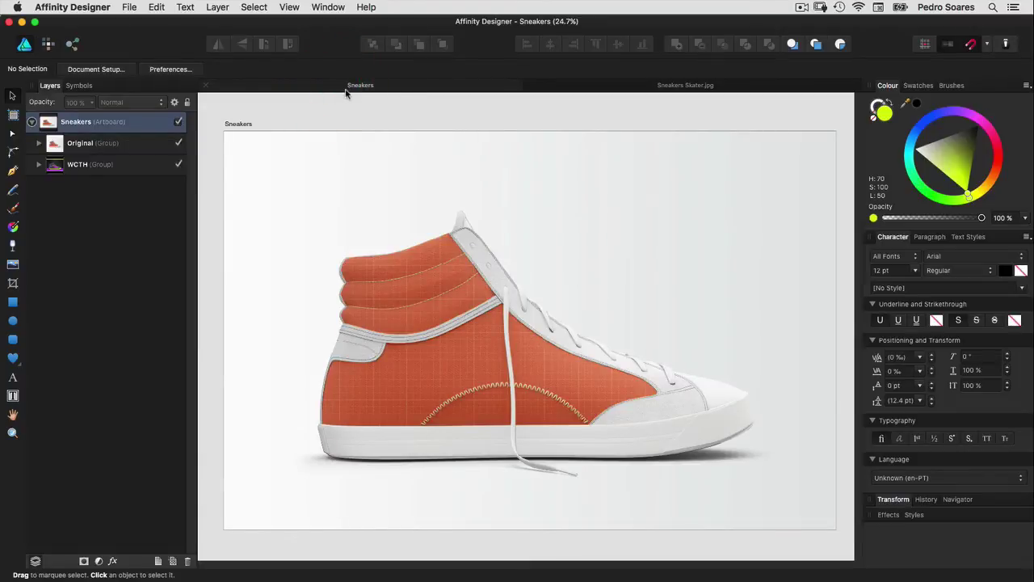
Step: Preview the sneaker with Original hidden, restore it, then expand the Original and Shoe groups
click(177, 146)
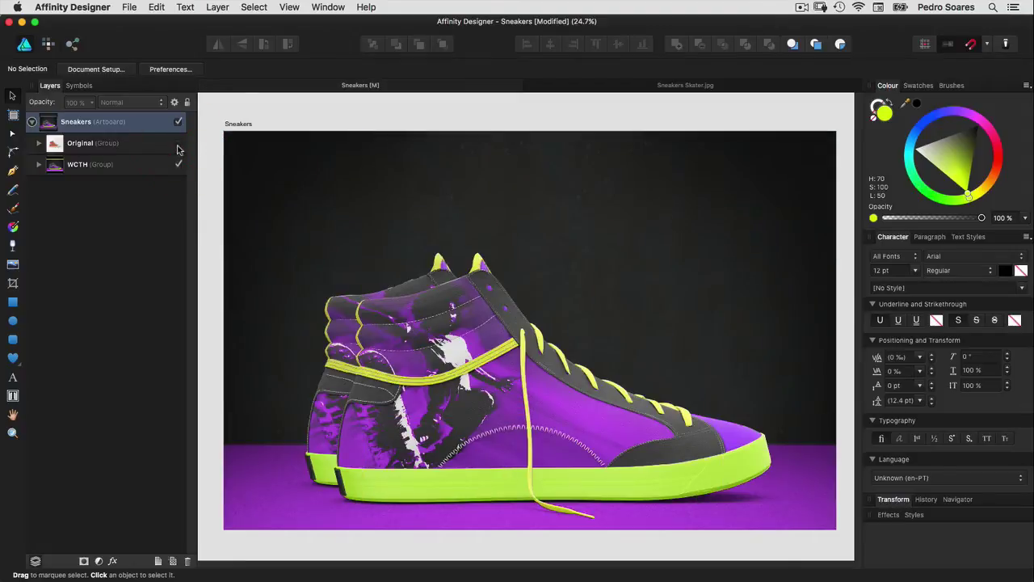
click(179, 146)
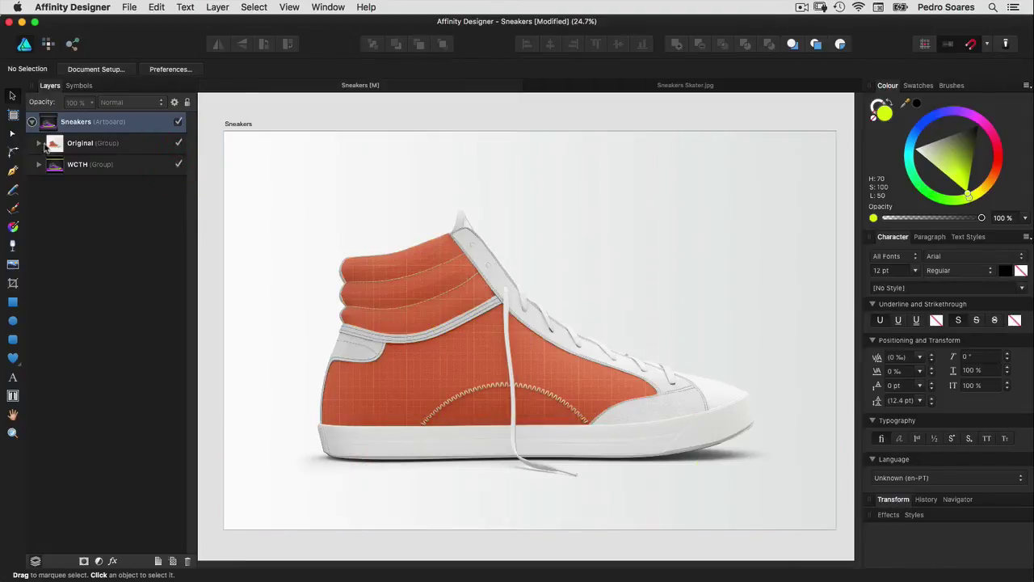
click(39, 143)
click(44, 164)
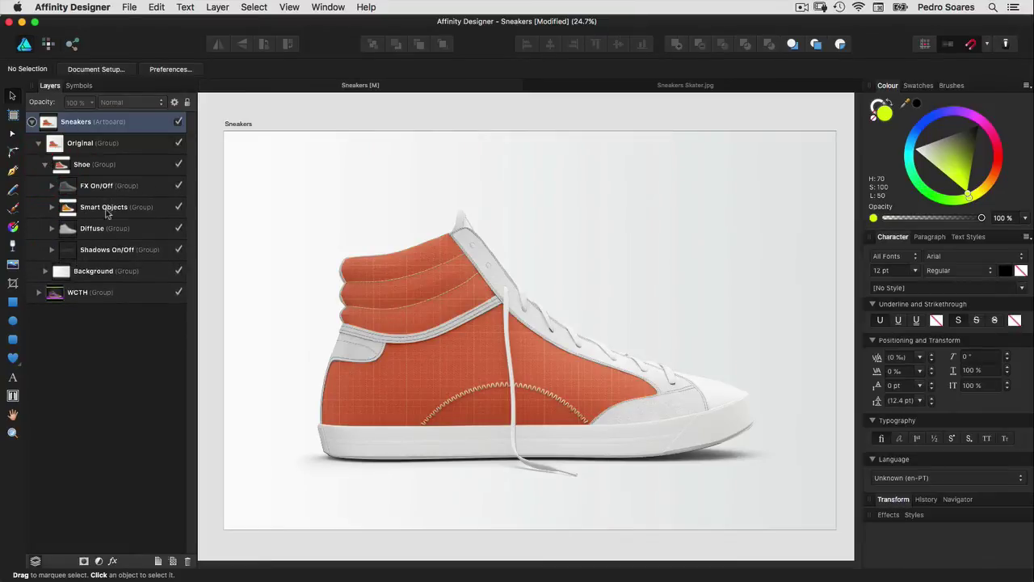
Step: Recolour the original sneaker's sole blue using its Change Colors fill
click(52, 207)
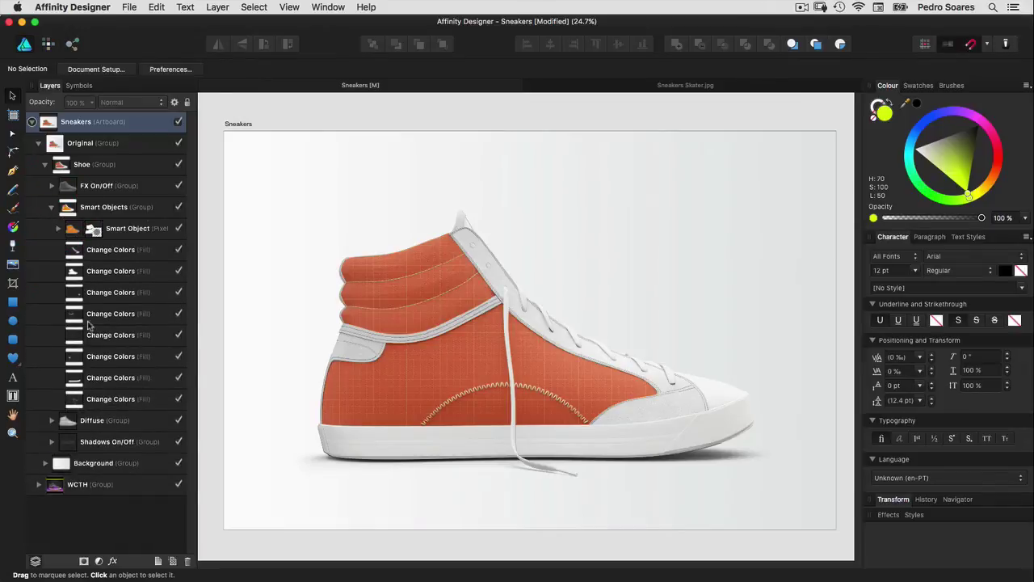
click(79, 378)
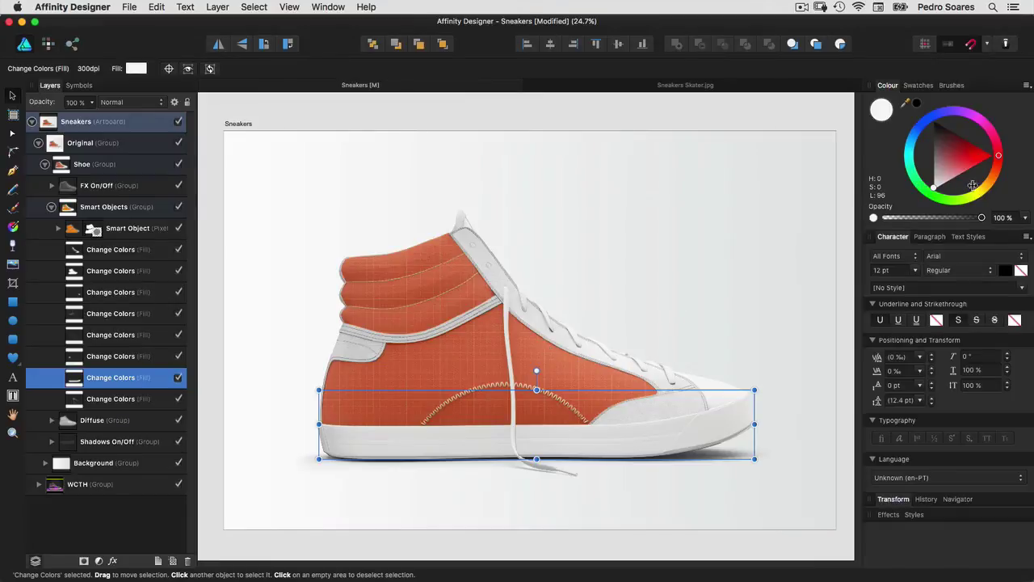
mouse_move(972, 185)
mouse_down()
mouse_move(937, 132)
mouse_move(913, 142)
mouse_up()
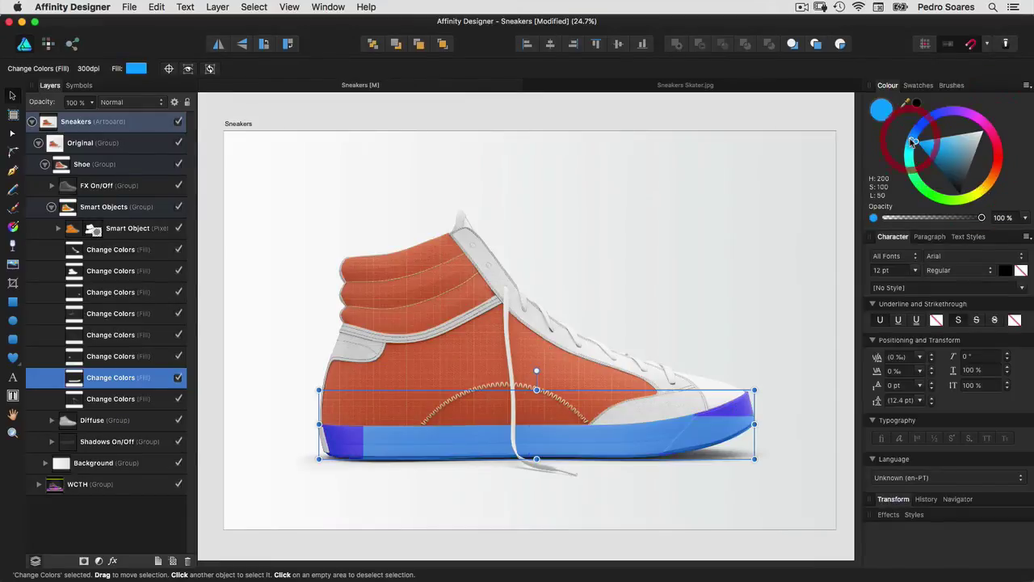
Step: Make the laces yellow-green and hide the Original group to reveal the purple sneaker
click(74, 401)
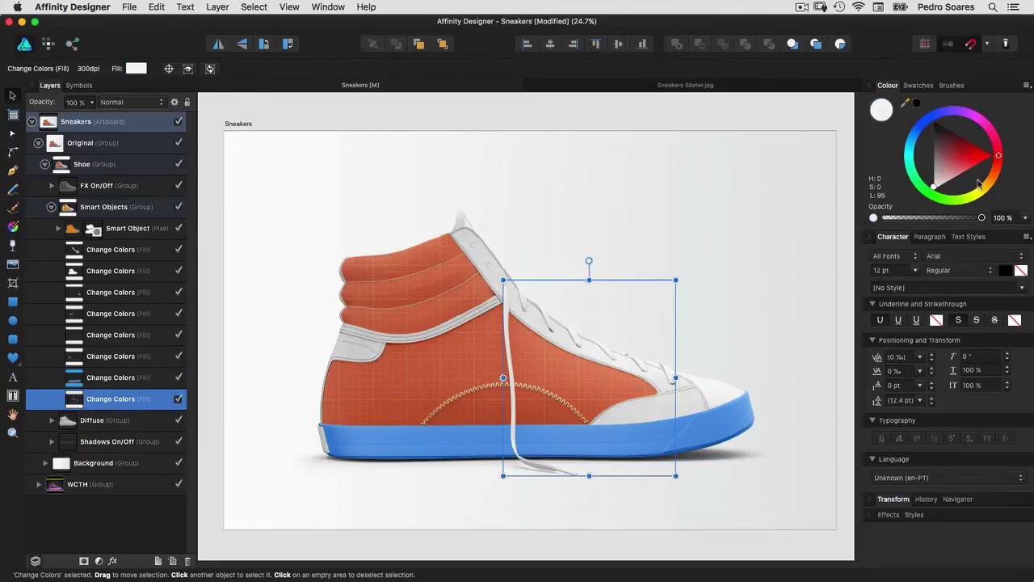
click(995, 159)
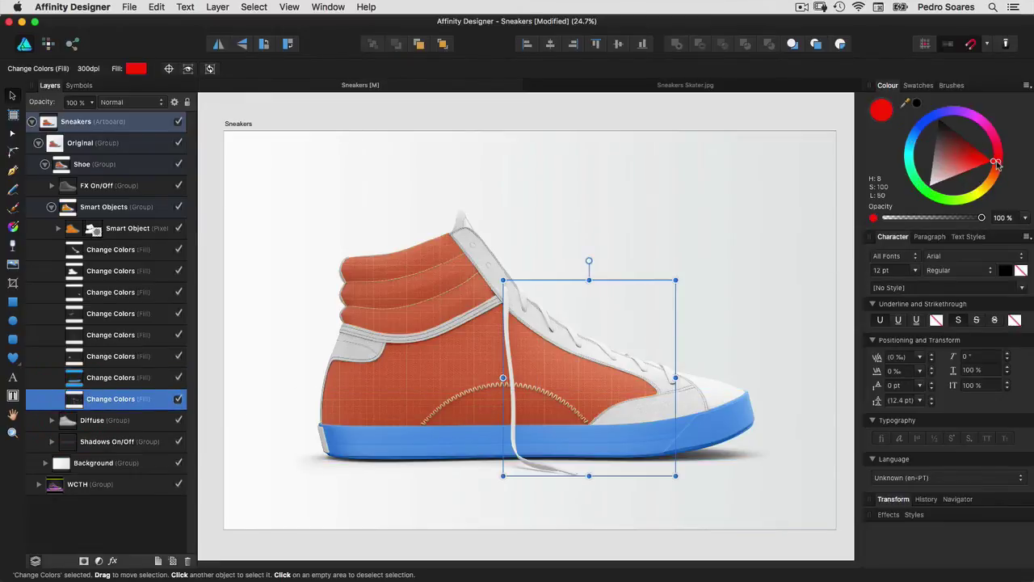
click(961, 114)
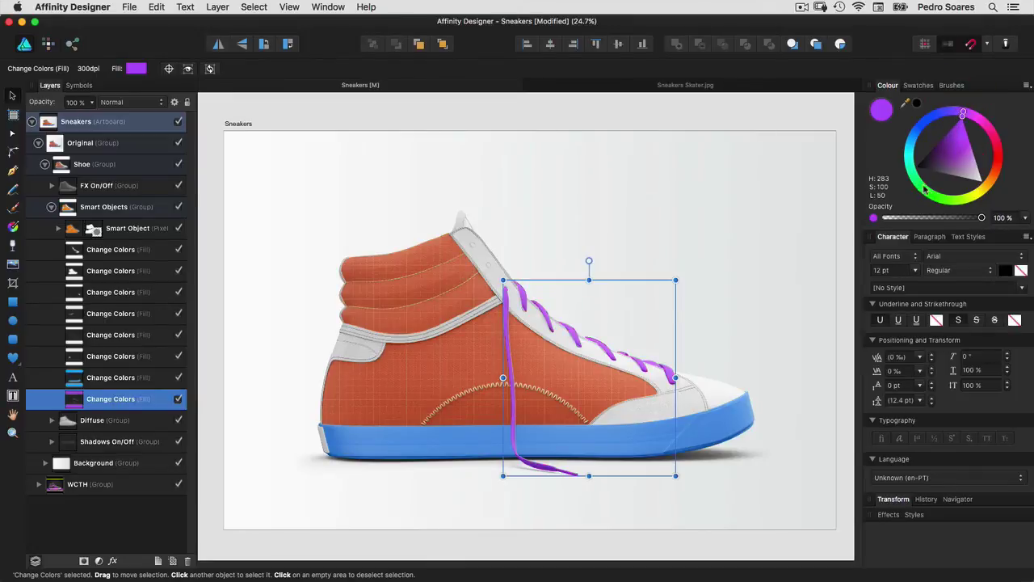
click(968, 199)
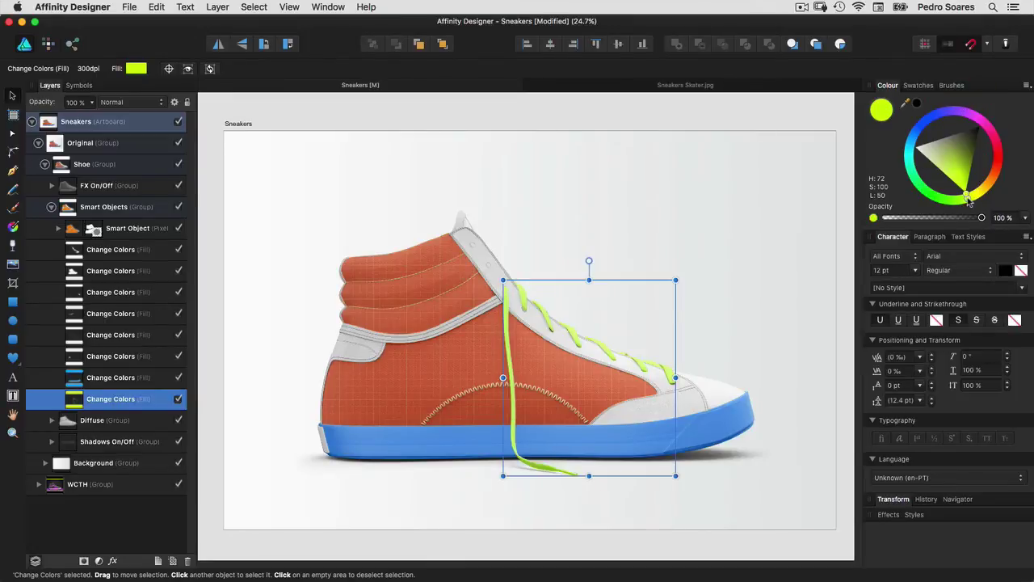
click(179, 142)
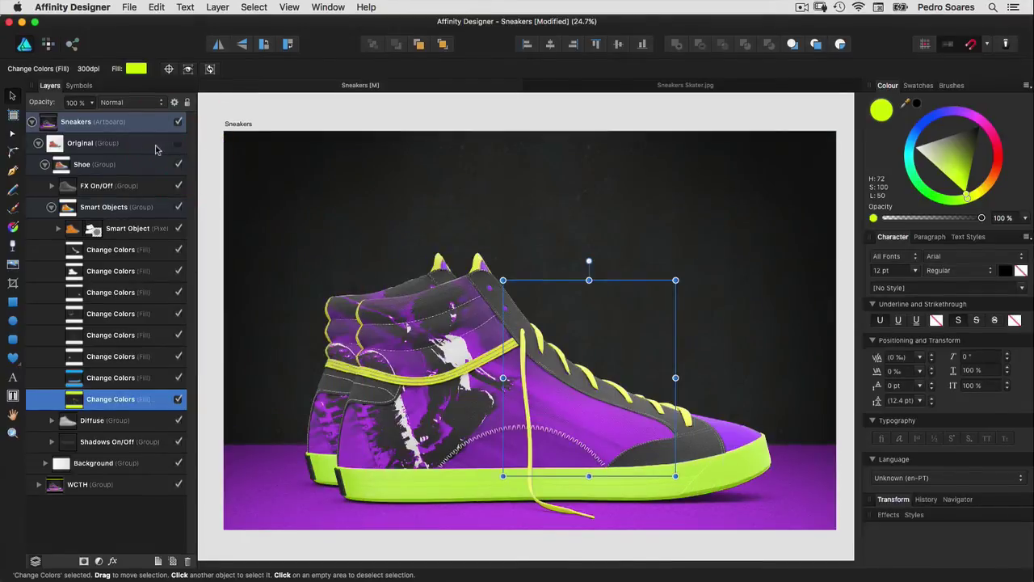
click(38, 143)
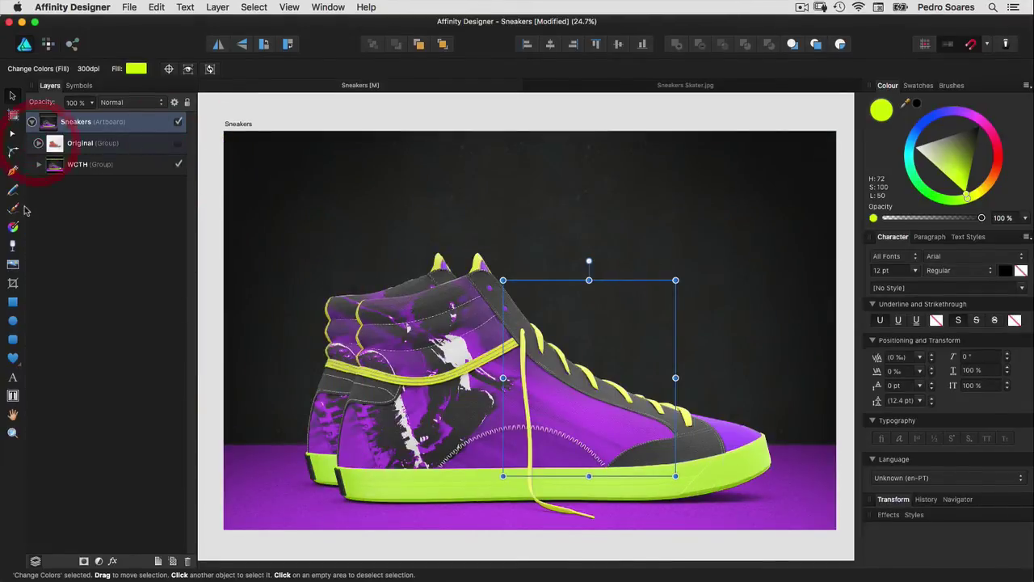
Step: Inspect the WCTH group's Front and Back shoe groups, then switch to the Sneakers Skater.jpg document
click(38, 164)
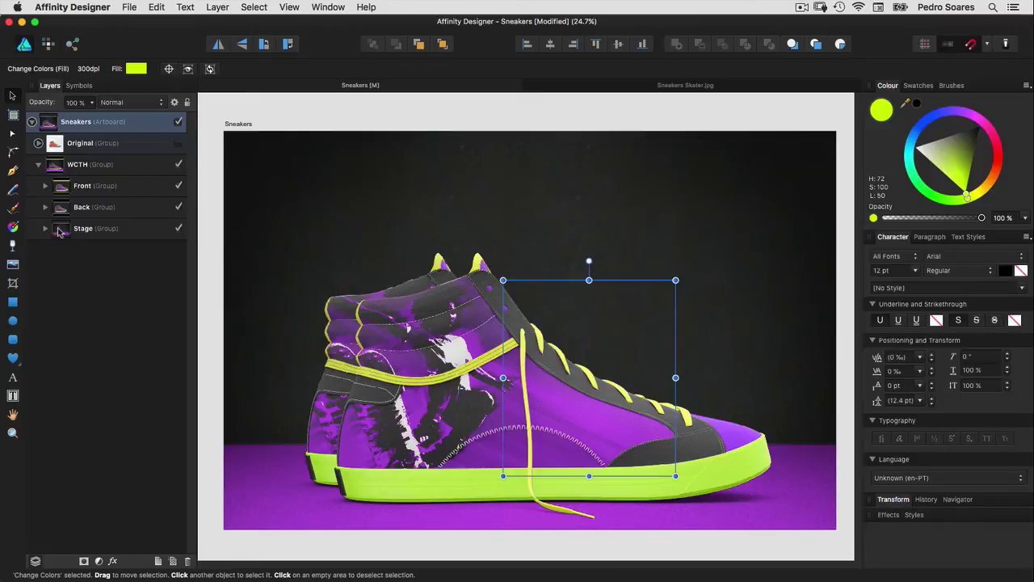
click(179, 230)
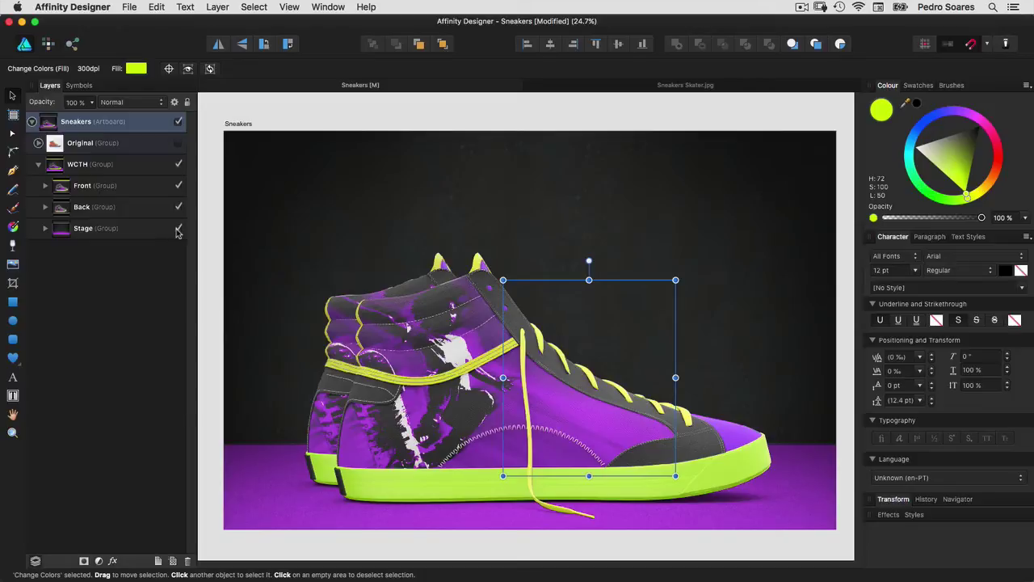
click(136, 190)
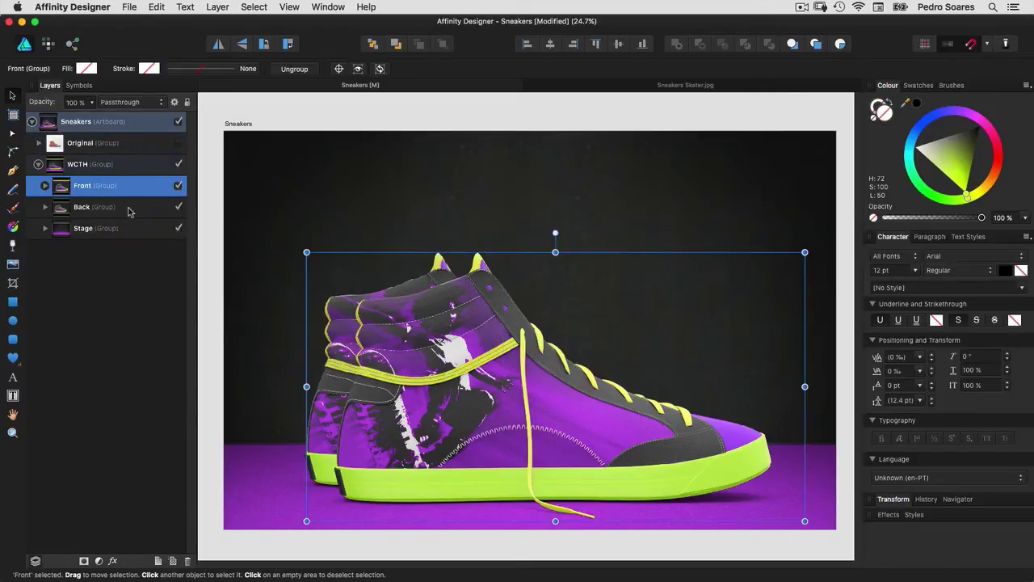
click(132, 211)
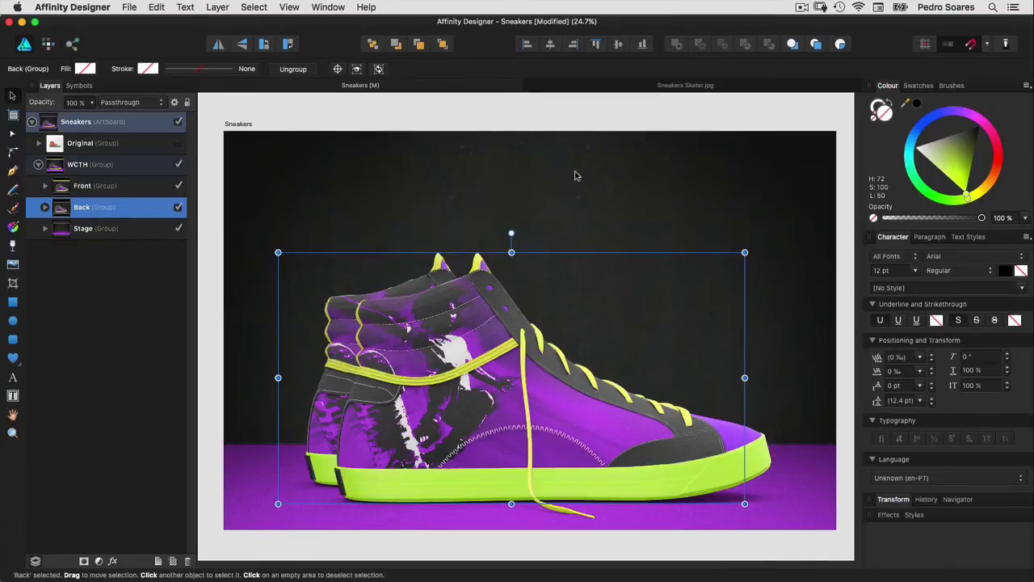
click(678, 87)
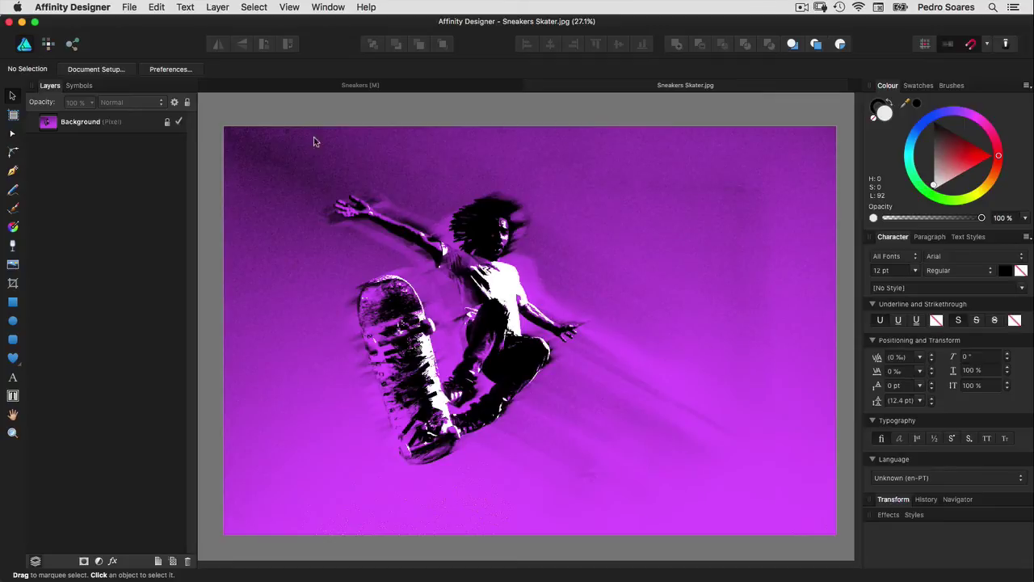
Step: Copy the skater photo layer from Sneakers Skater.jpg and paste it into the Sneakers mockup
click(81, 122)
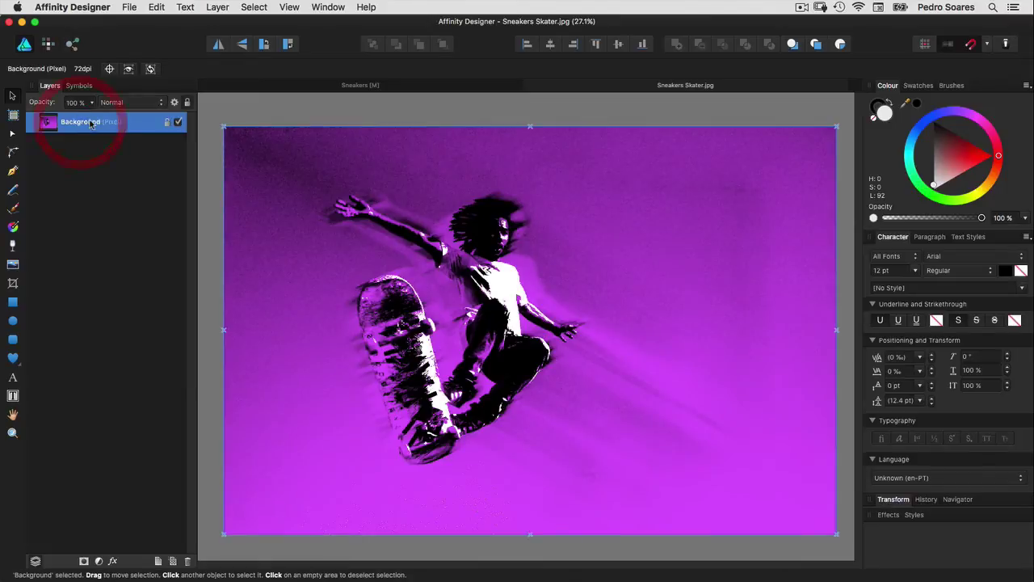
click(157, 7)
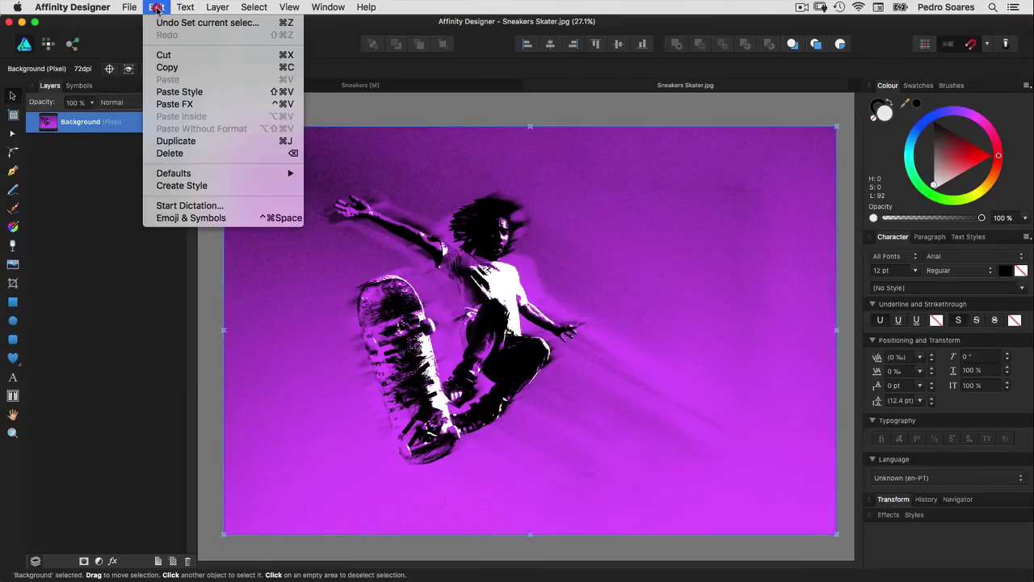
click(164, 67)
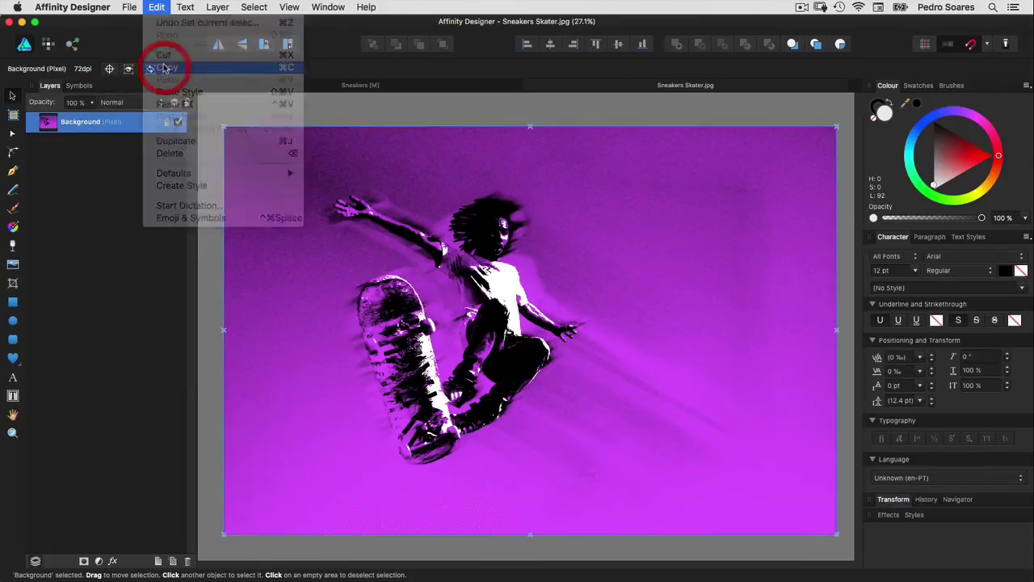
click(339, 87)
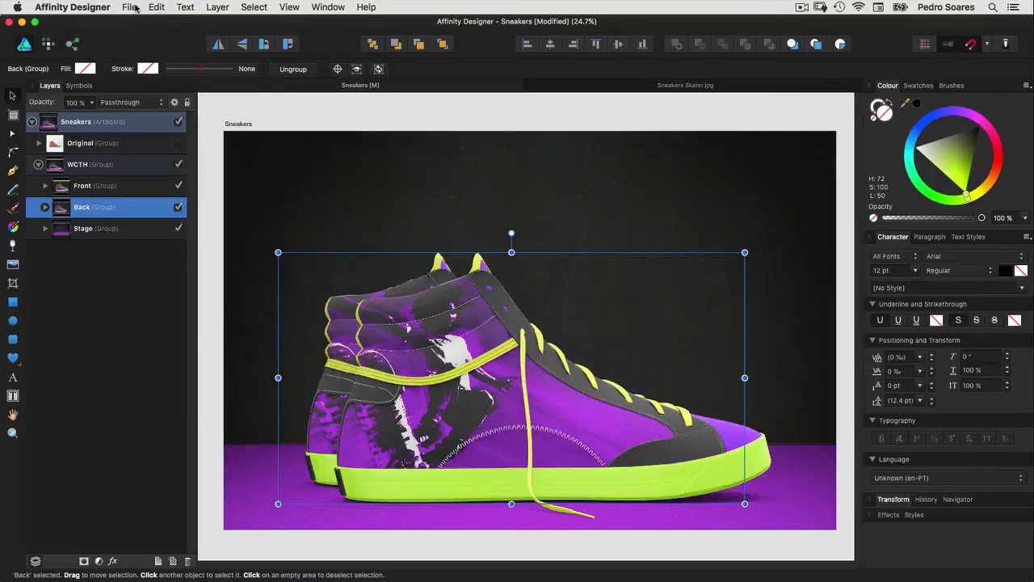
click(156, 7)
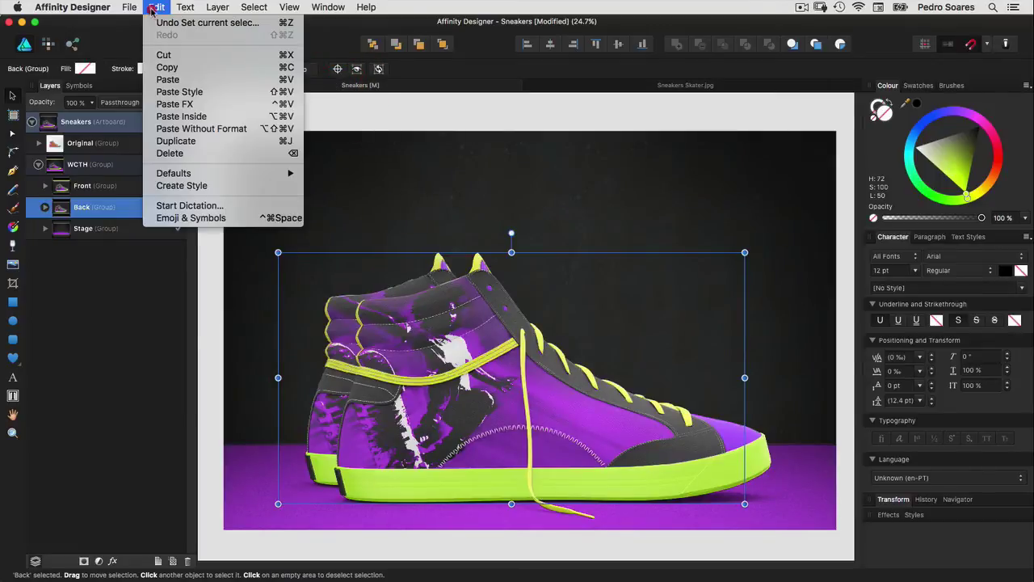
click(166, 79)
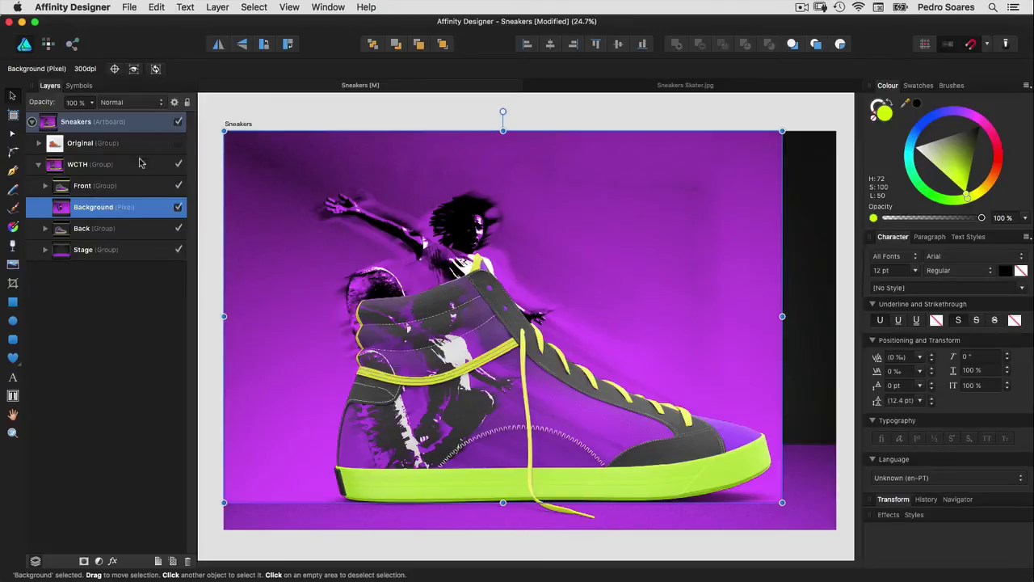
click(44, 186)
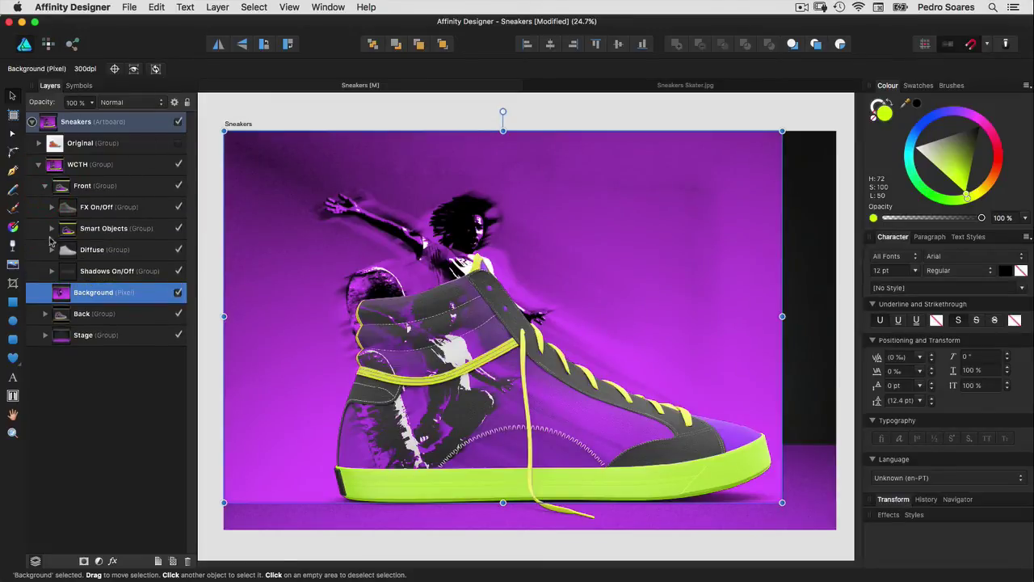
Step: Delete the Sneakers Skater layer from the front shoe's Smart Object
click(48, 231)
click(52, 228)
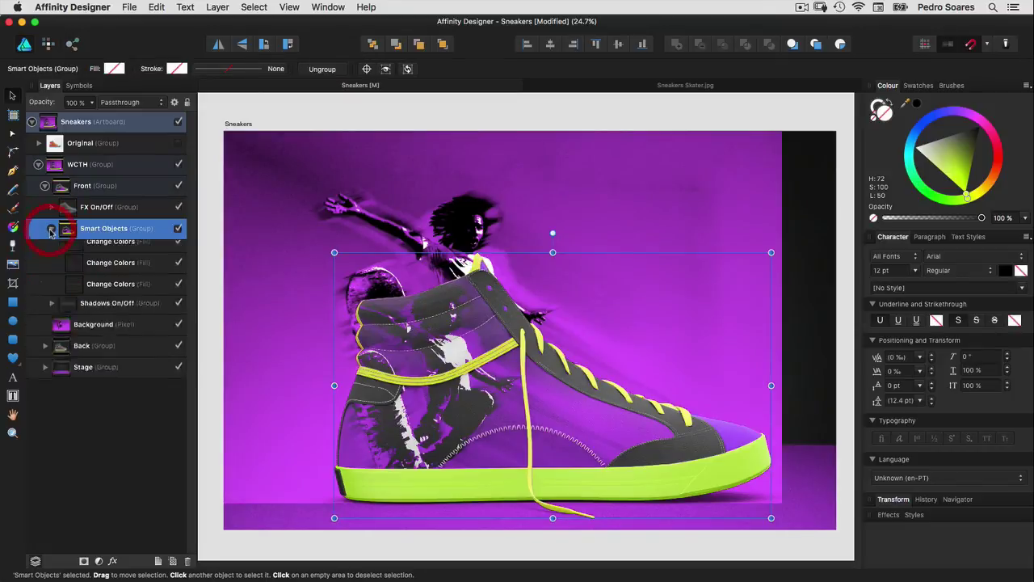
click(58, 252)
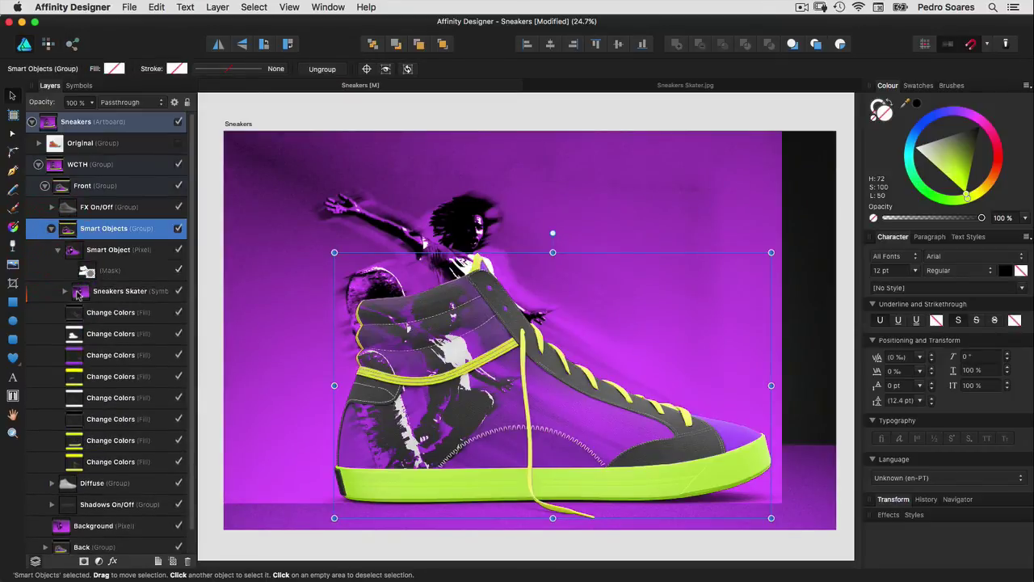
click(79, 294)
key(Delete)
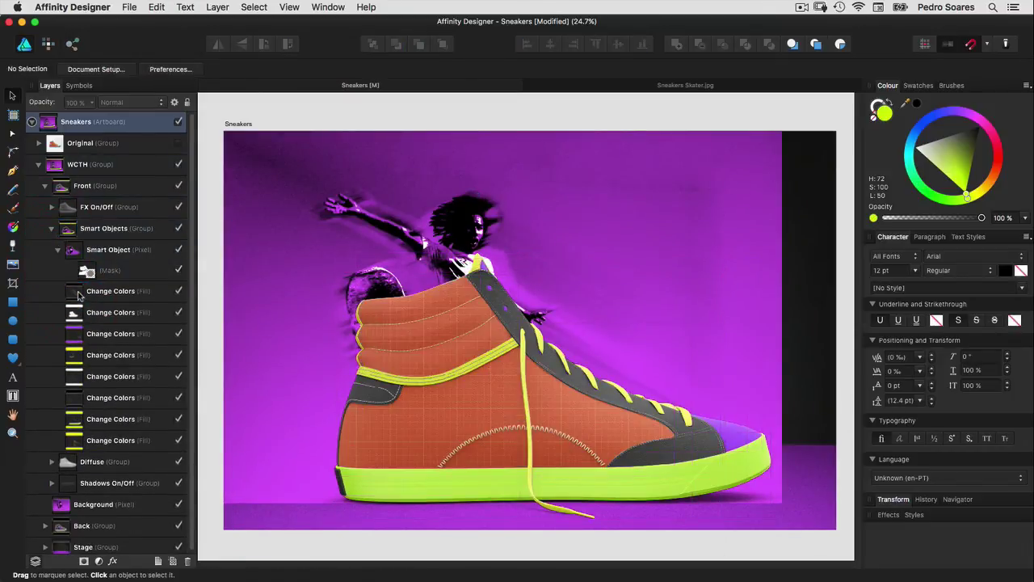
Step: Remove the Sneakers Skater layer from the back shoe's Smart Object
scroll(188, 240, down, 1)
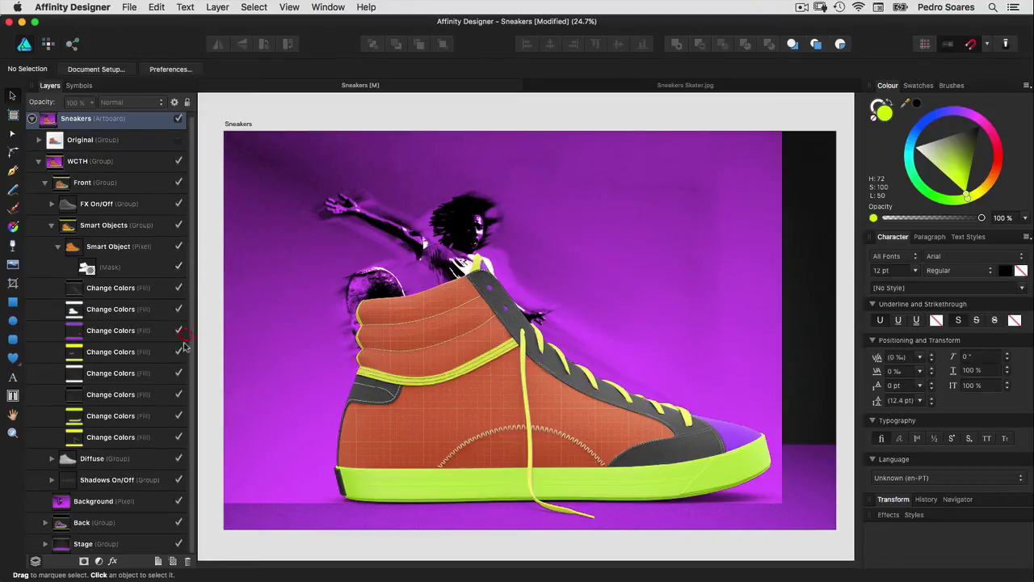
click(45, 522)
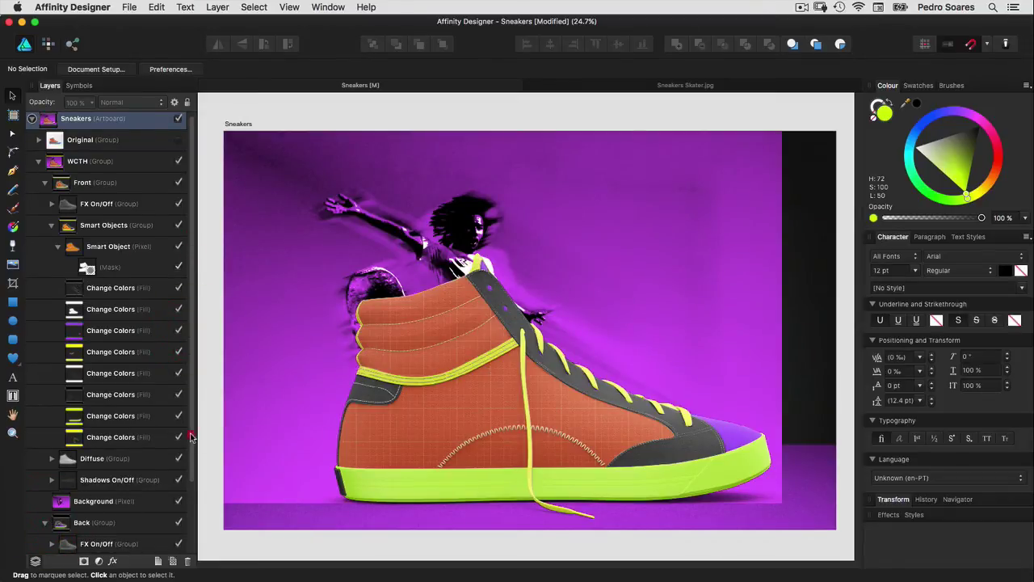
scroll(49, 501, down, 4)
click(51, 479)
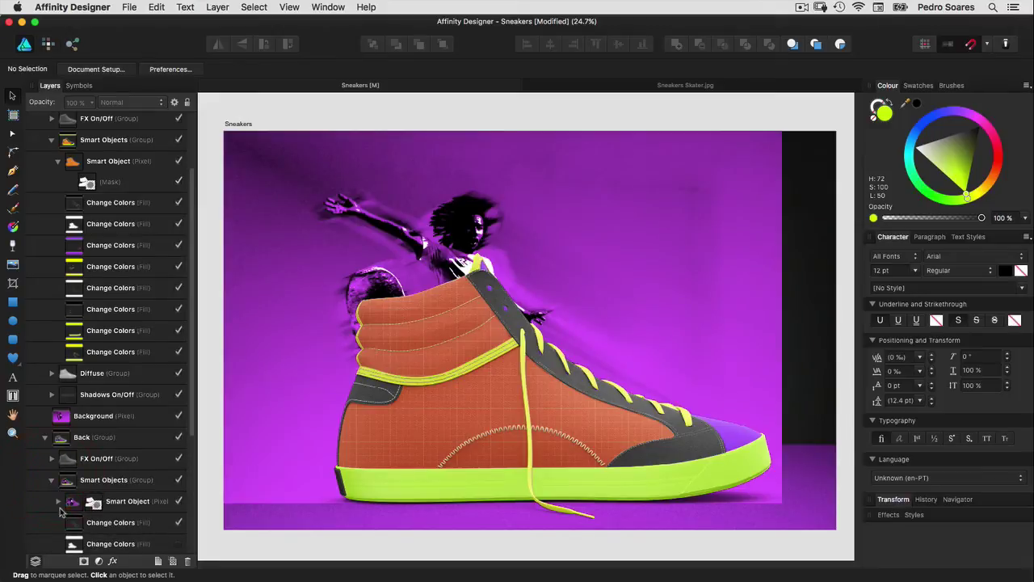
click(57, 501)
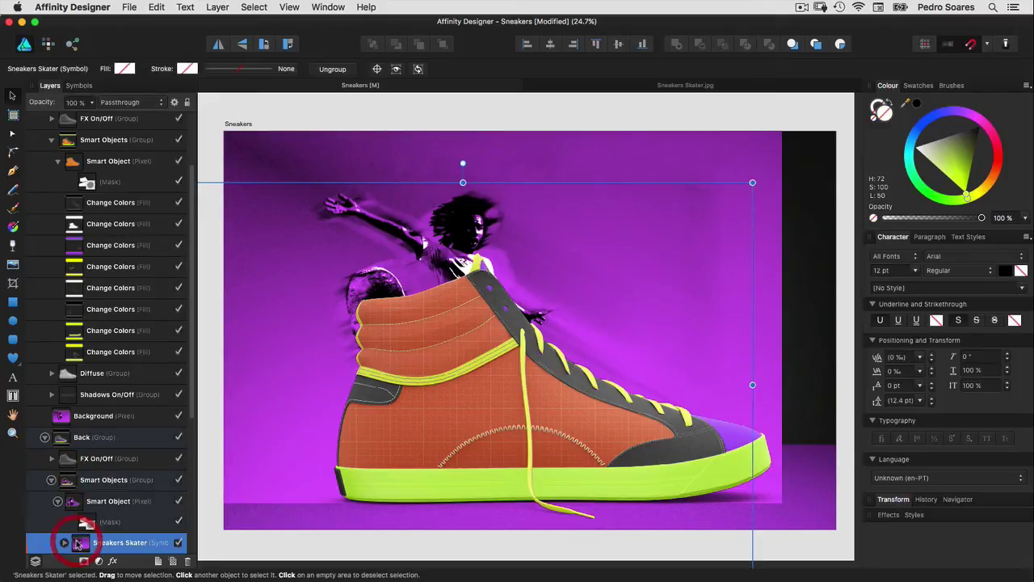
click(65, 541)
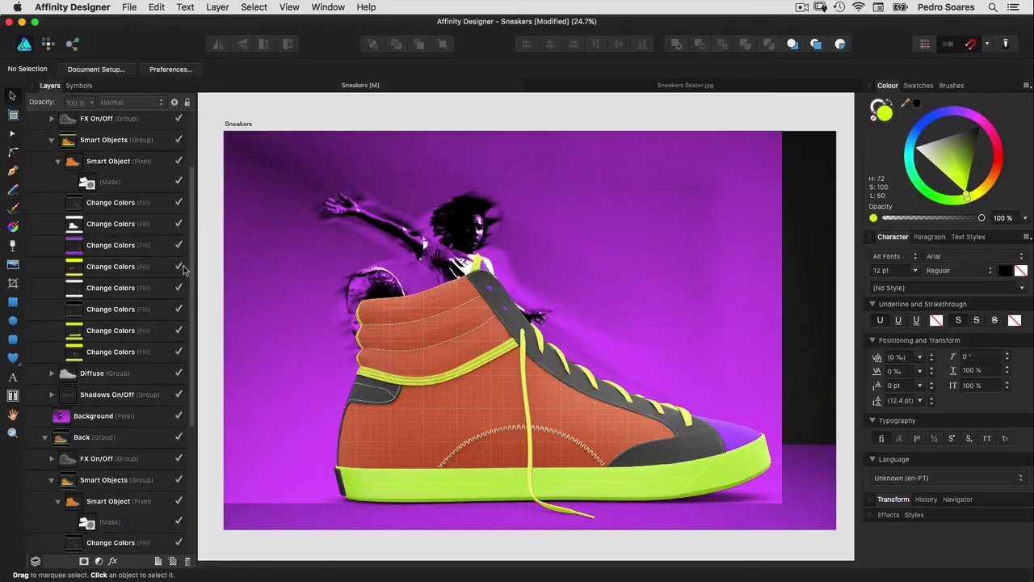
drag(192, 265, 199, 194)
click(207, 156)
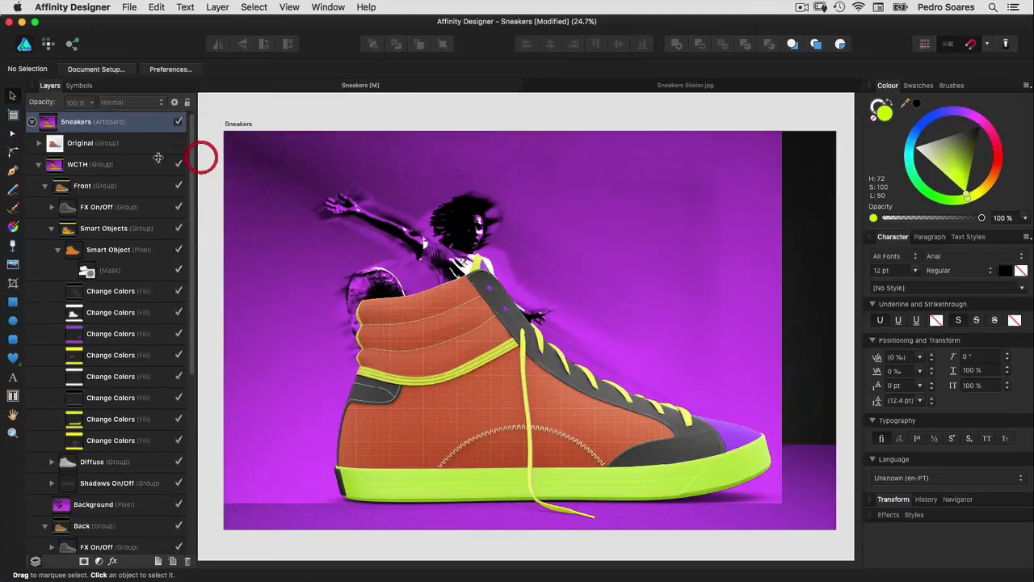
Step: Delete the Sneakers Skater symbol from the Symbols panel
click(83, 86)
right_click(62, 130)
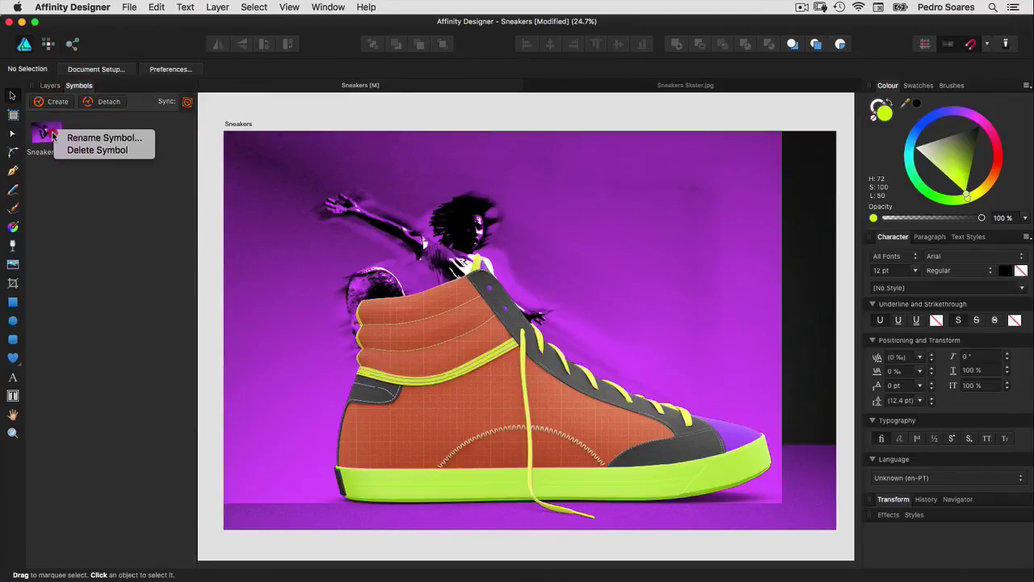
click(71, 150)
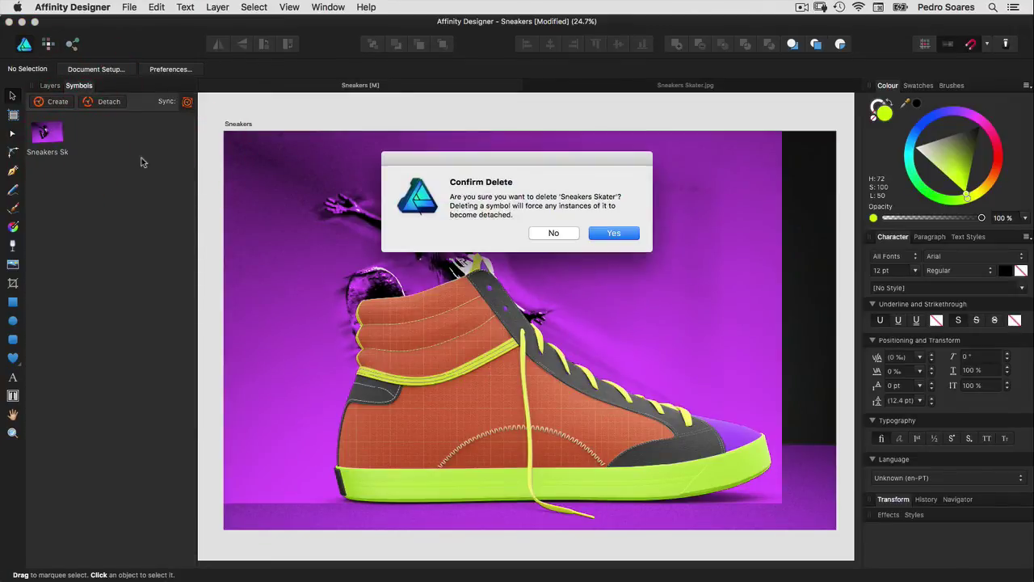
click(614, 234)
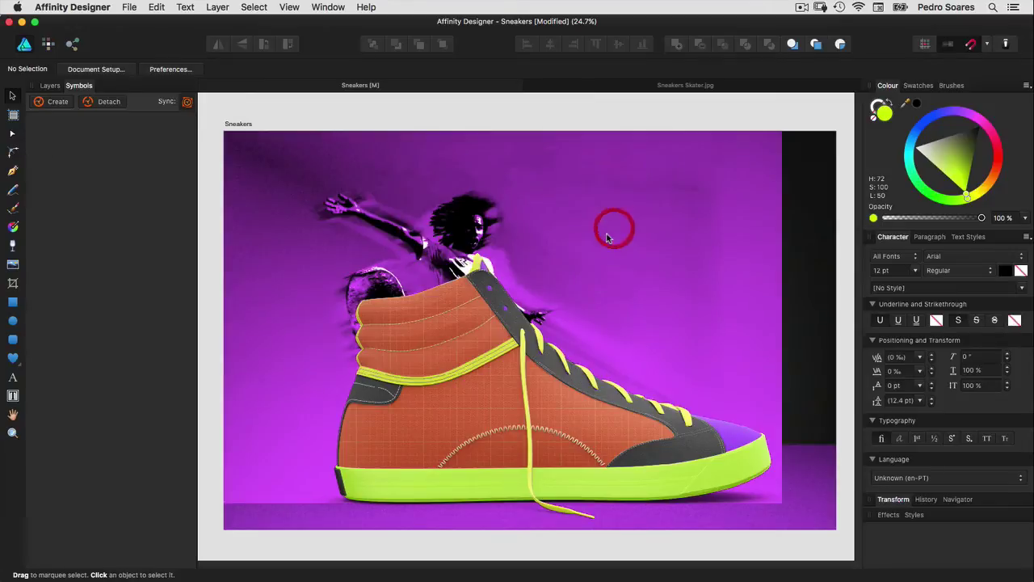
click(50, 85)
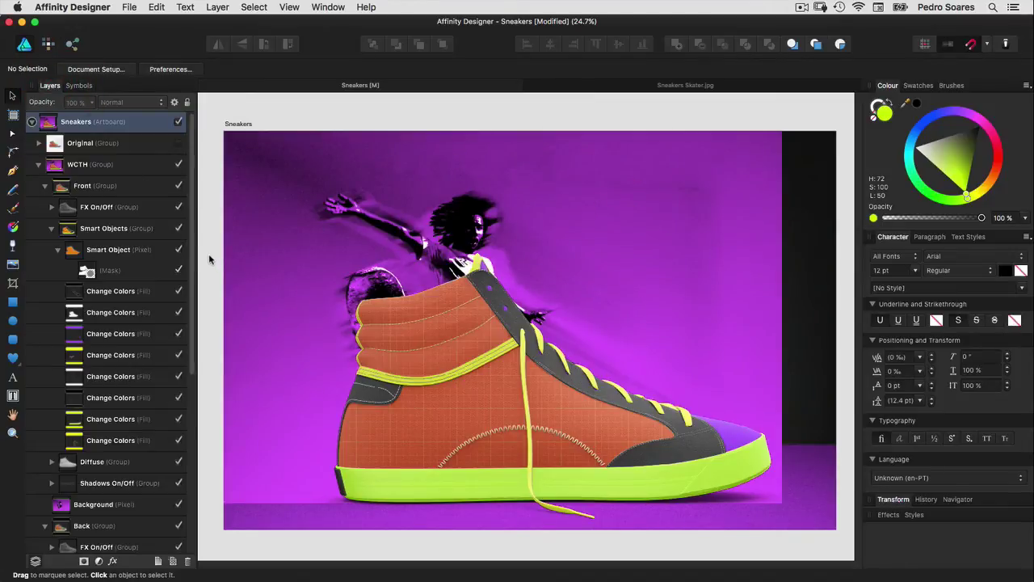
Step: Place the skater Background layer inside the front shoe's Smart Object, shifted down and left
drag(63, 504, 106, 280)
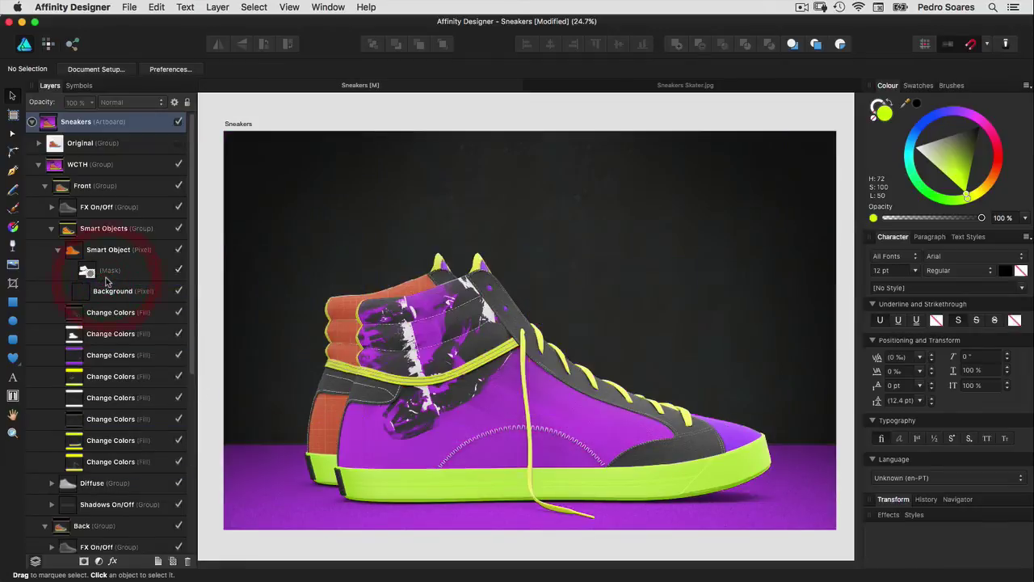
click(78, 294)
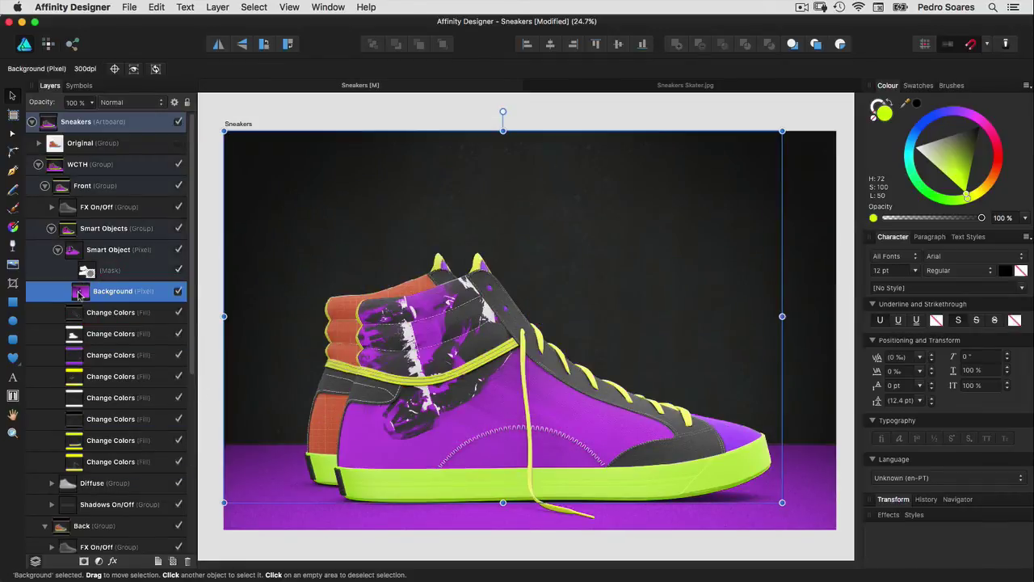
mouse_move(412, 343)
mouse_down()
mouse_move(389, 416)
mouse_move(409, 445)
mouse_up()
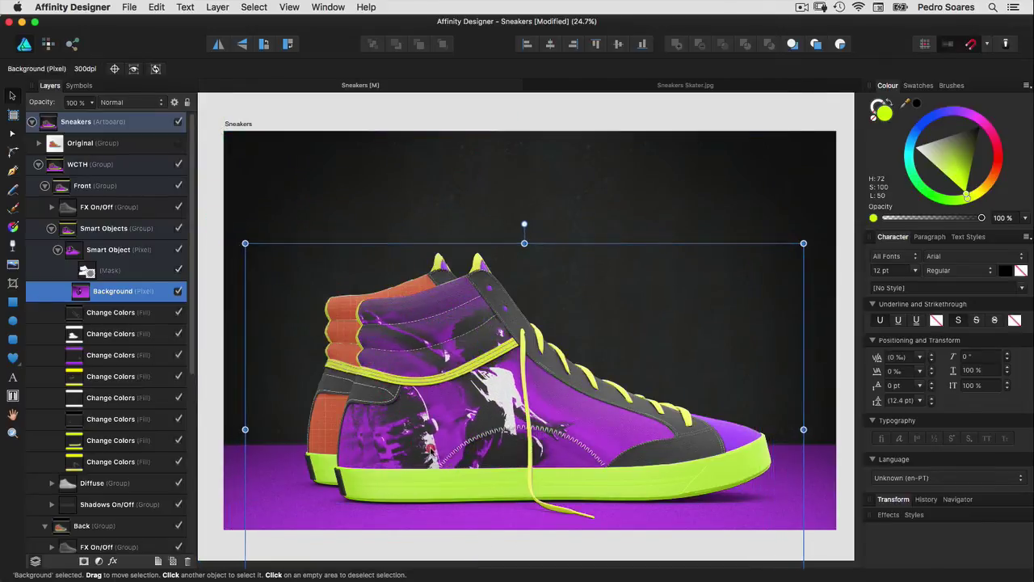
drag(409, 445, 397, 437)
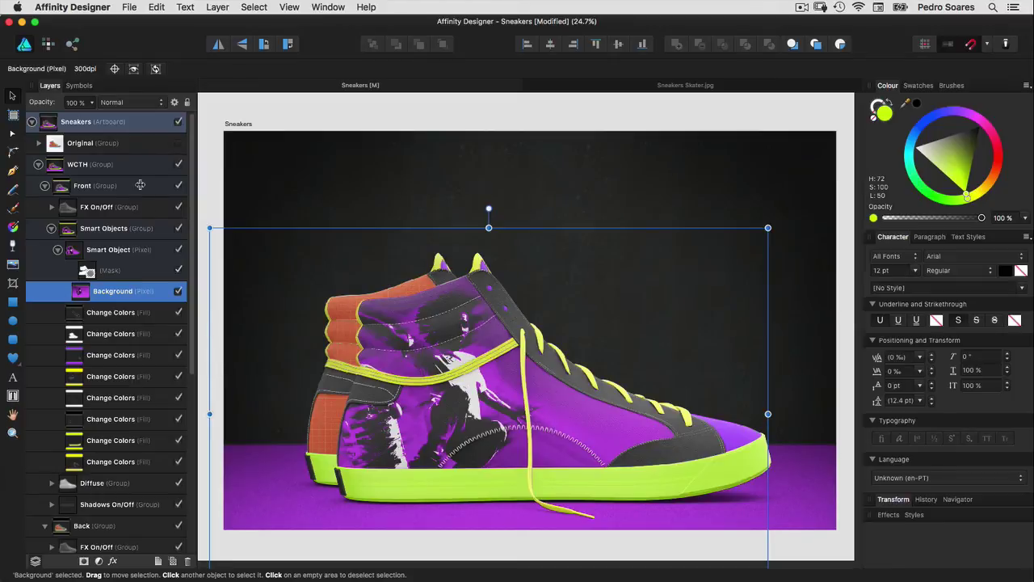
Step: Turn the skater image layer into a Background symbol
click(79, 84)
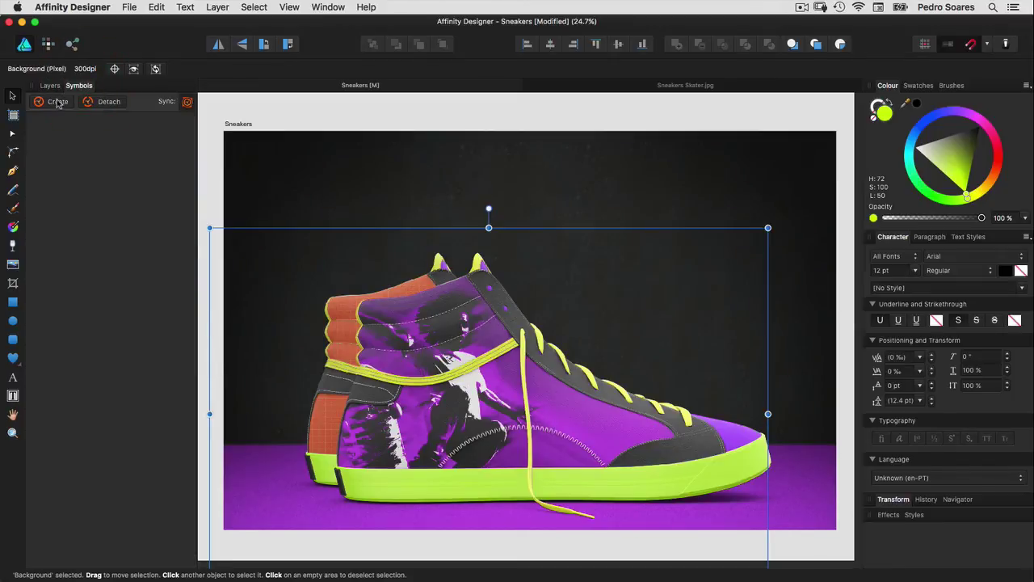
click(57, 101)
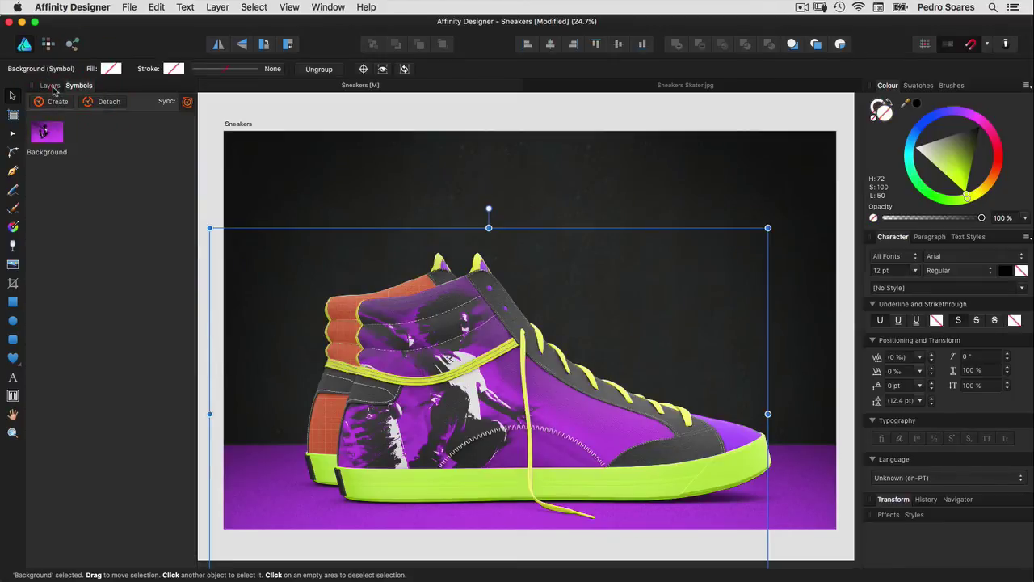
click(51, 85)
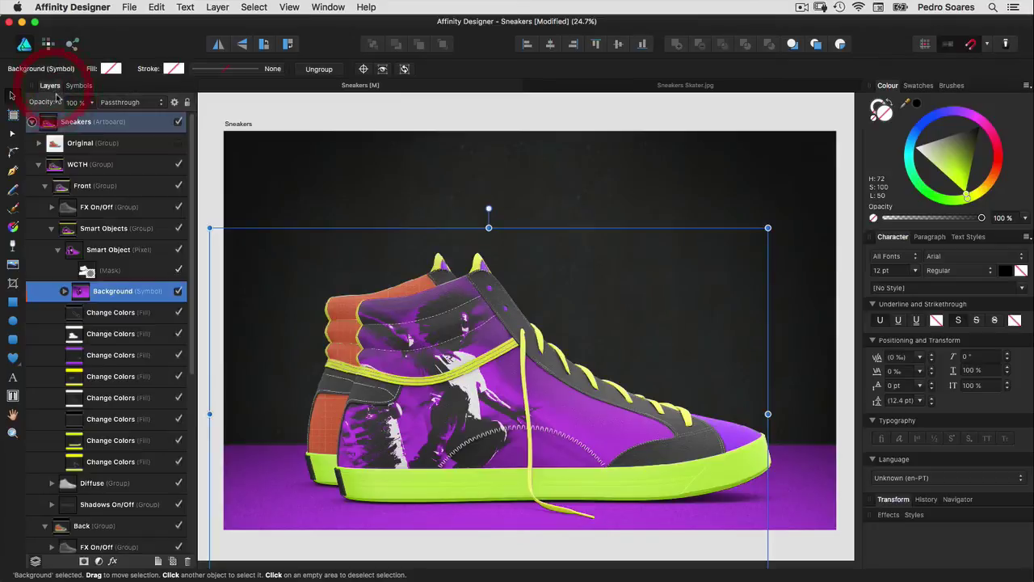
click(65, 292)
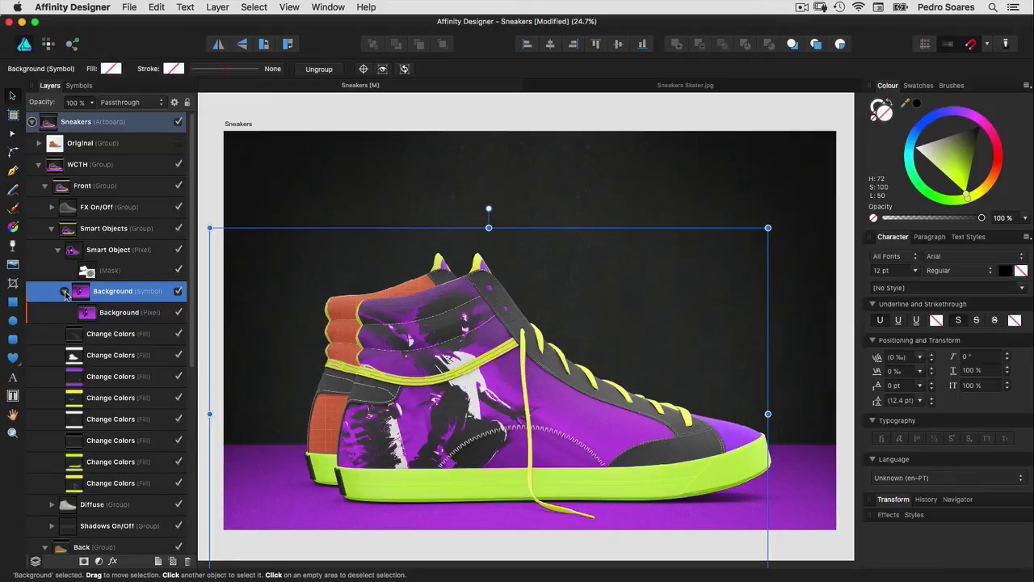
Step: Drag a second Background symbol instance onto the upper artboard
click(209, 167)
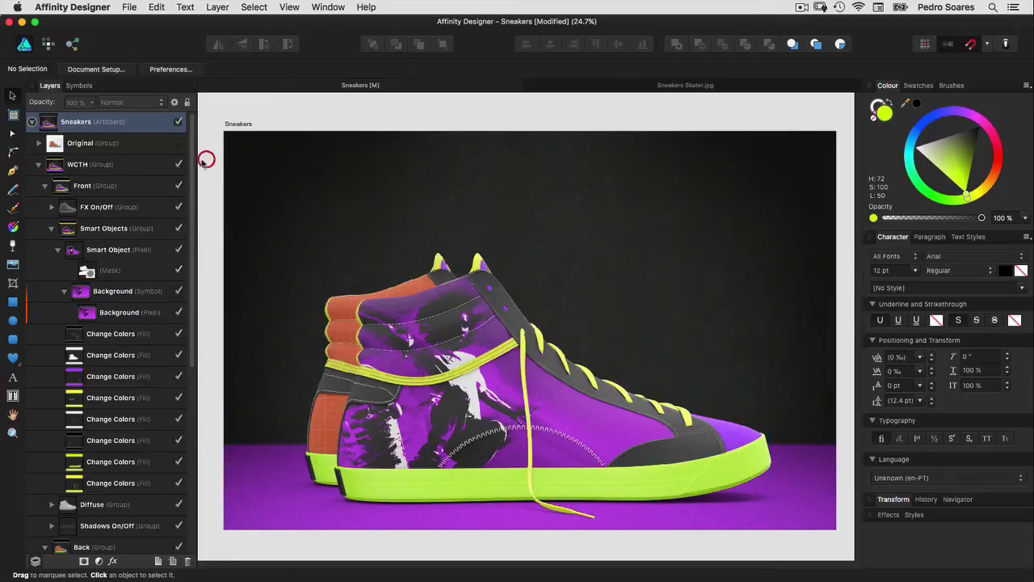
click(78, 86)
drag(45, 131, 420, 242)
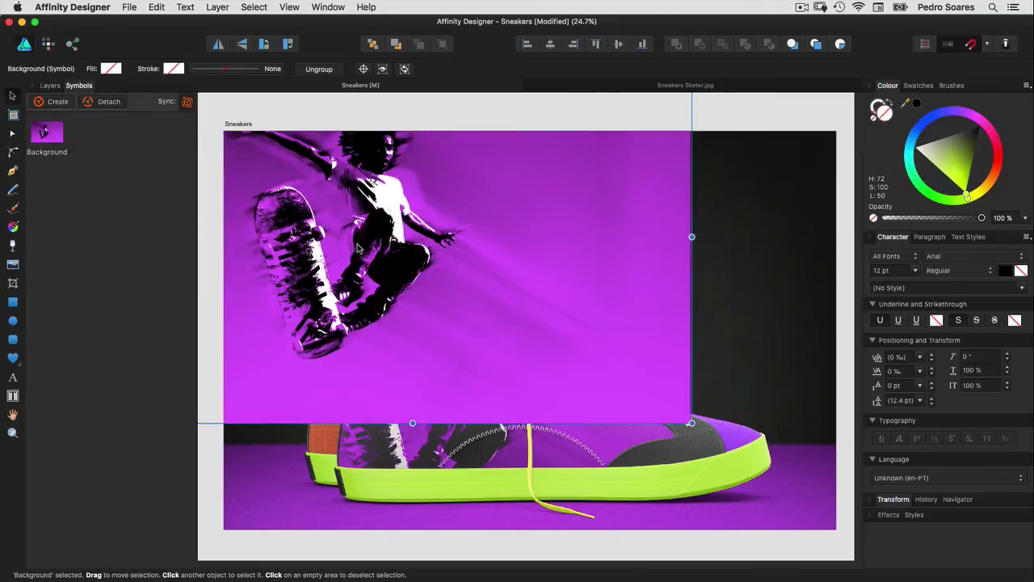
click(50, 85)
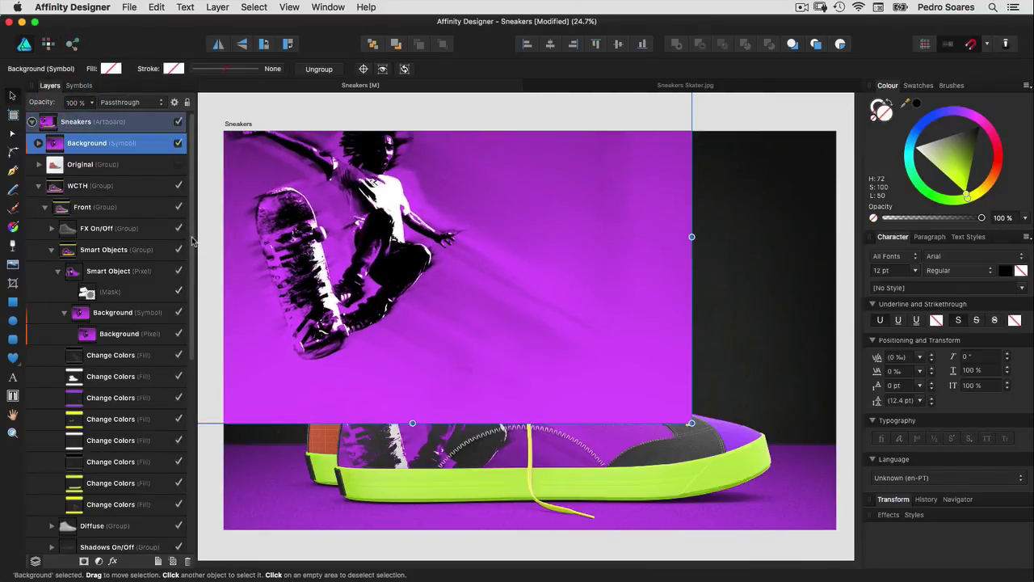
Step: Nest the new Background symbol instance in the back shoe's Smart Object and position it
scroll(193, 240, down, 2)
scroll(185, 215, up, 2)
drag(50, 143, 79, 483)
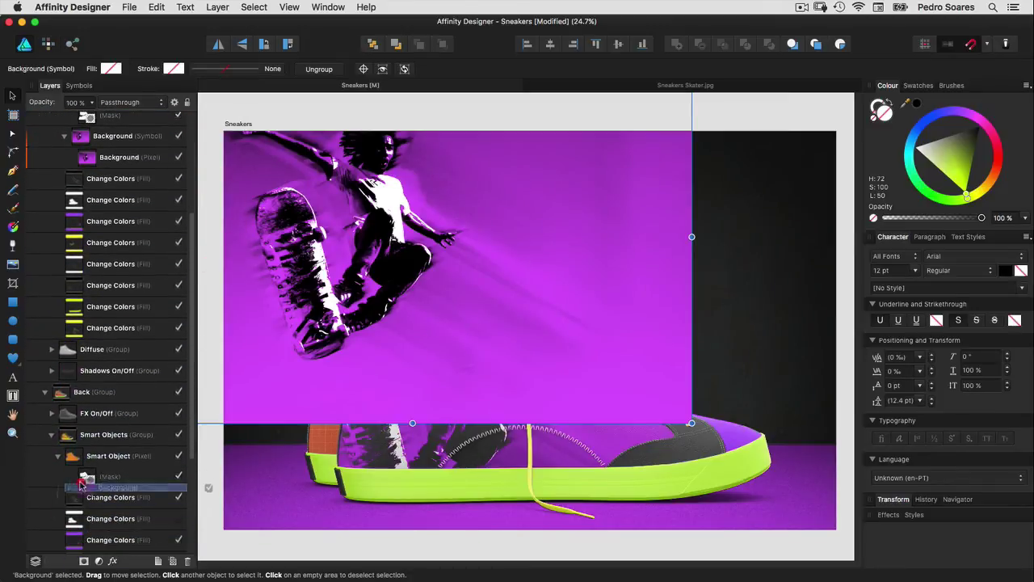
drag(79, 483, 80, 484)
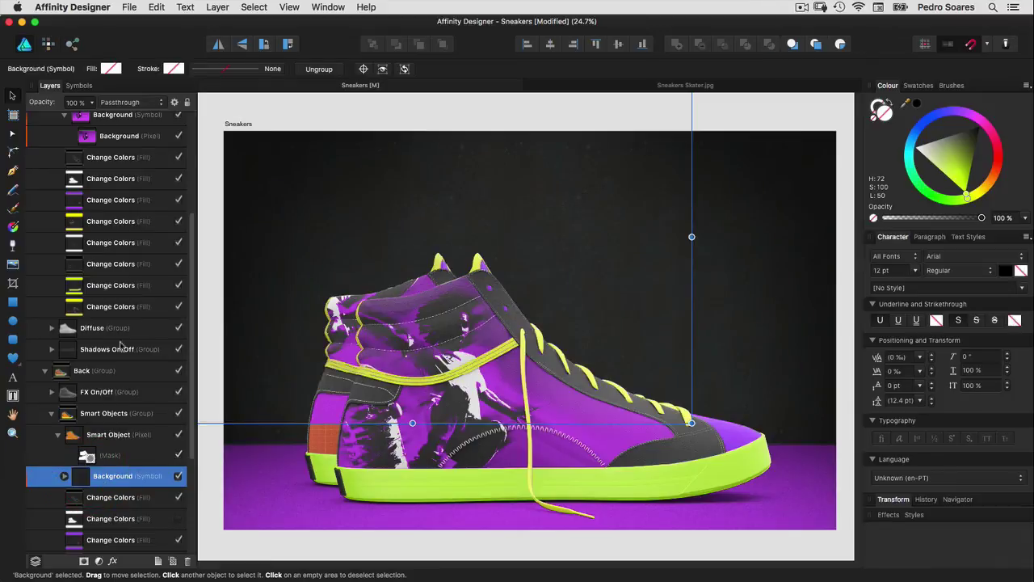
mouse_move(348, 323)
mouse_down()
mouse_move(386, 396)
mouse_move(397, 458)
mouse_move(378, 480)
mouse_up()
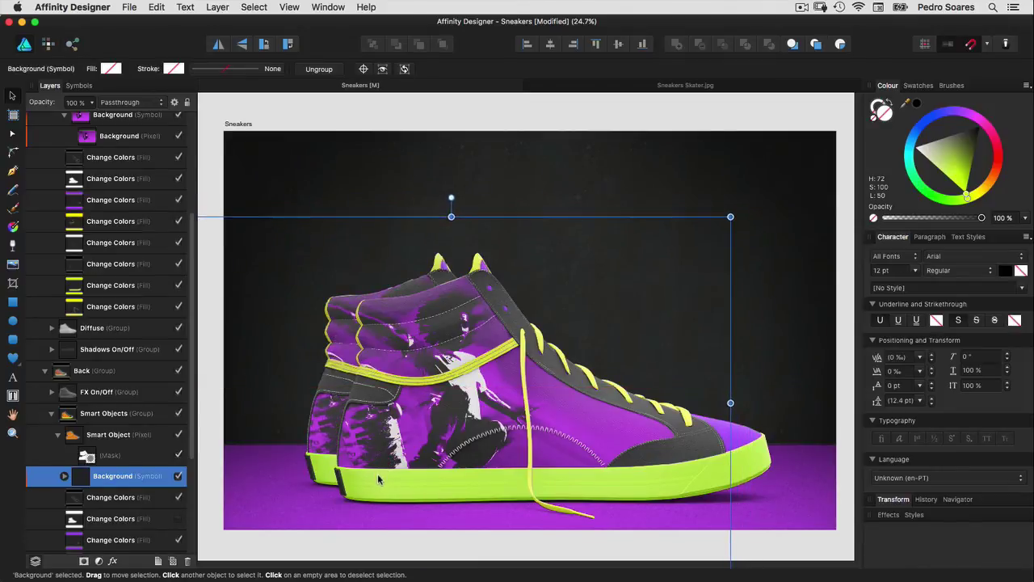
drag(378, 480, 376, 475)
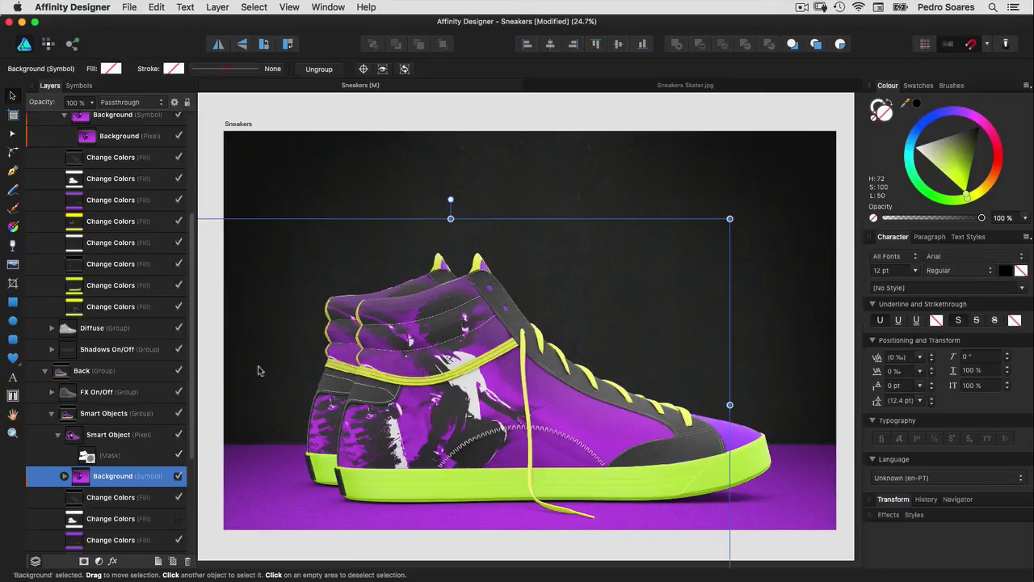
Step: Rotate the skater pixel layer inside the shared Background symbol about 7 degrees
click(59, 431)
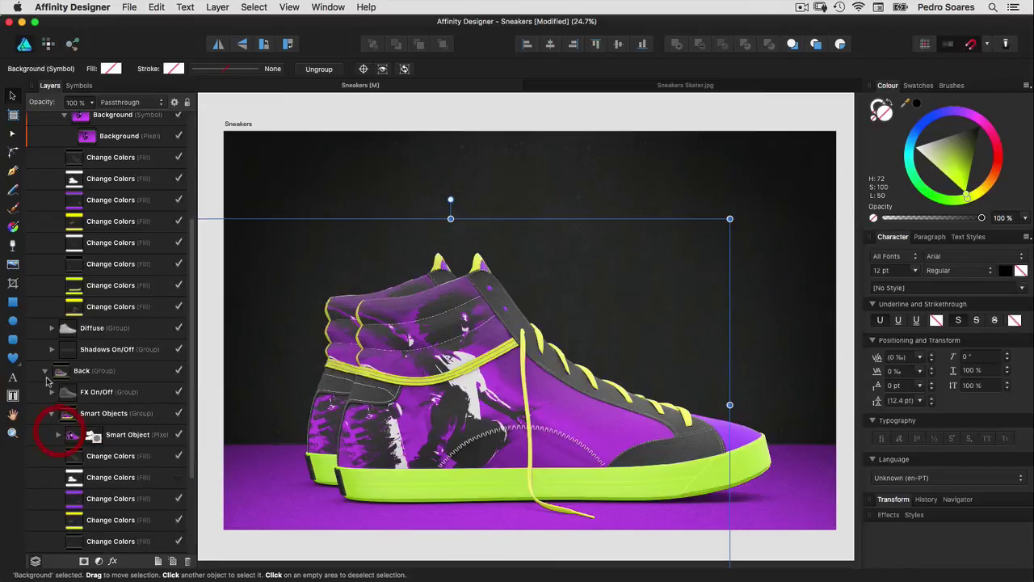
click(45, 370)
scroll(189, 298, up, 1)
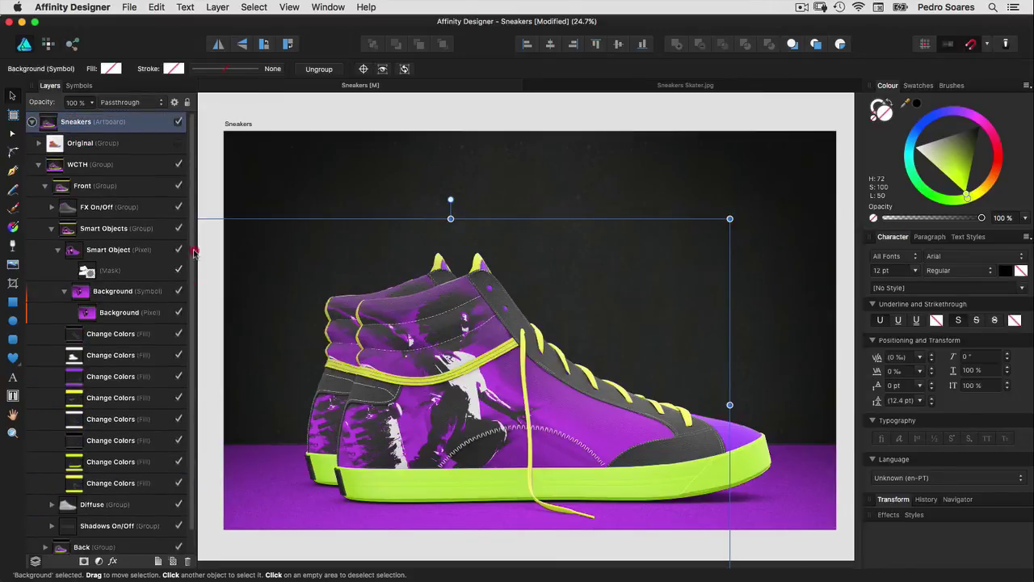
click(88, 313)
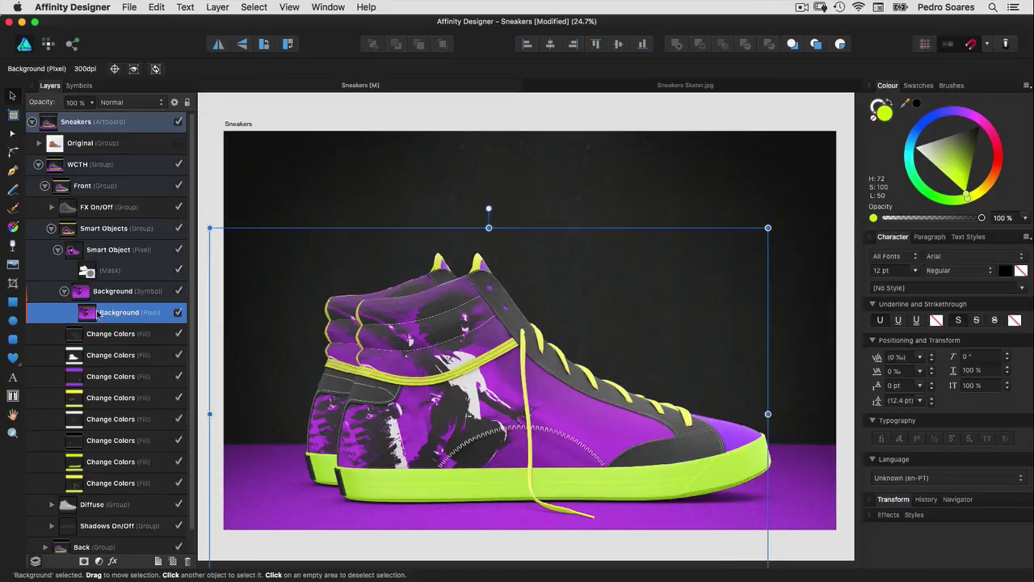
mouse_move(489, 210)
mouse_down()
mouse_move(514, 206)
mouse_move(466, 213)
mouse_move(515, 206)
mouse_up()
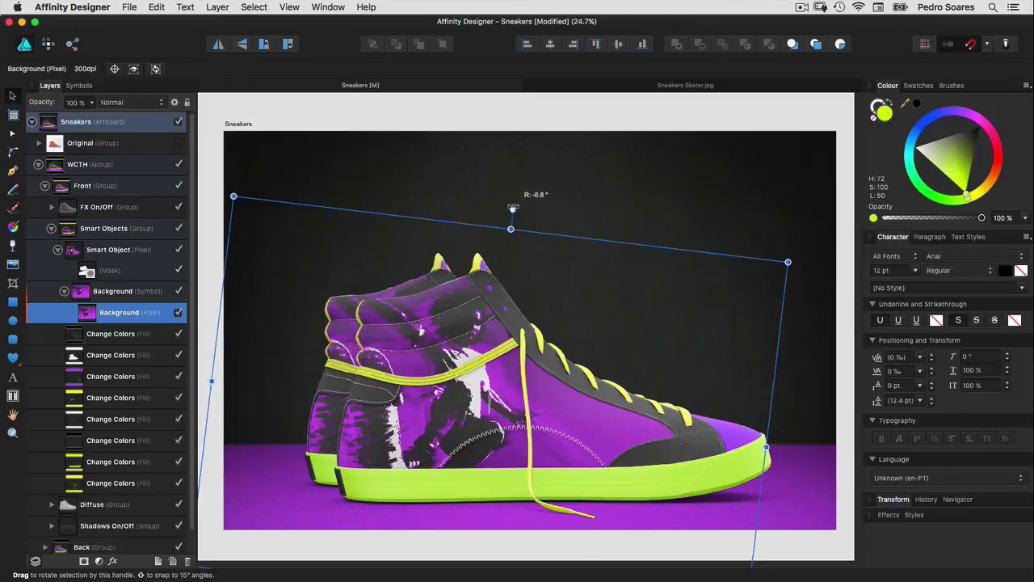
drag(514, 206, 518, 208)
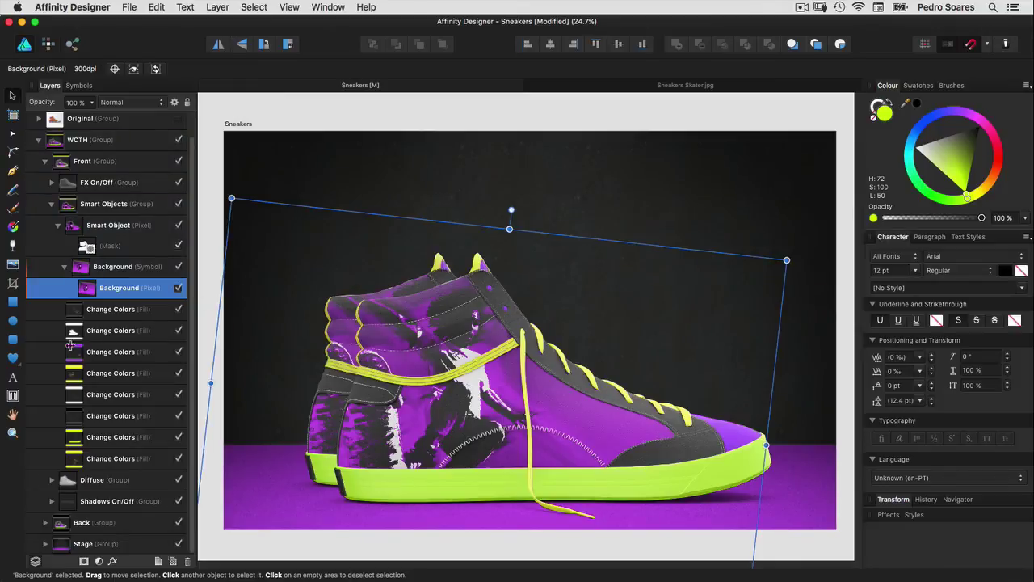
Step: Draw a large star over the shoe's heel, rotated about 14 degrees
click(13, 358)
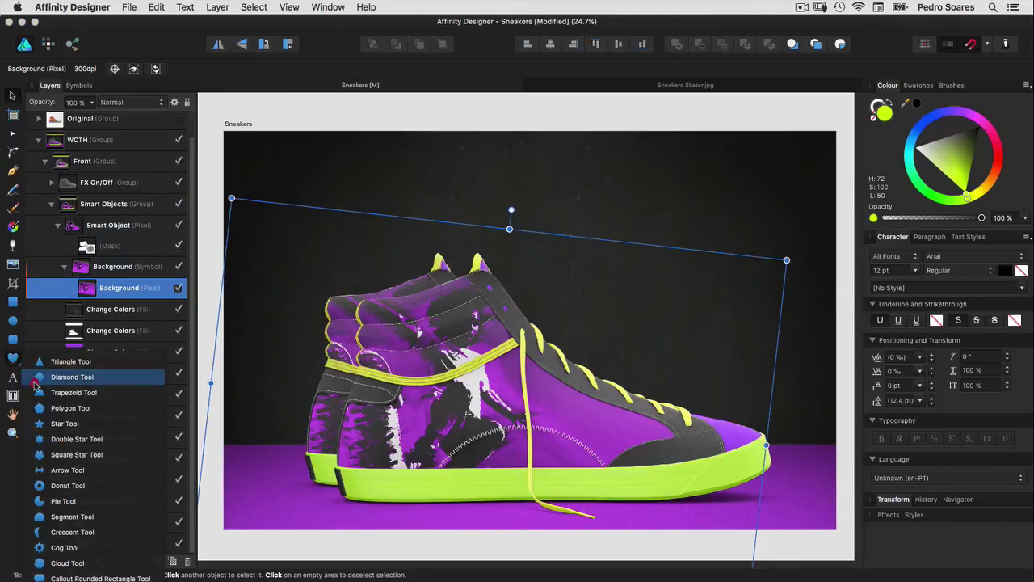
click(48, 420)
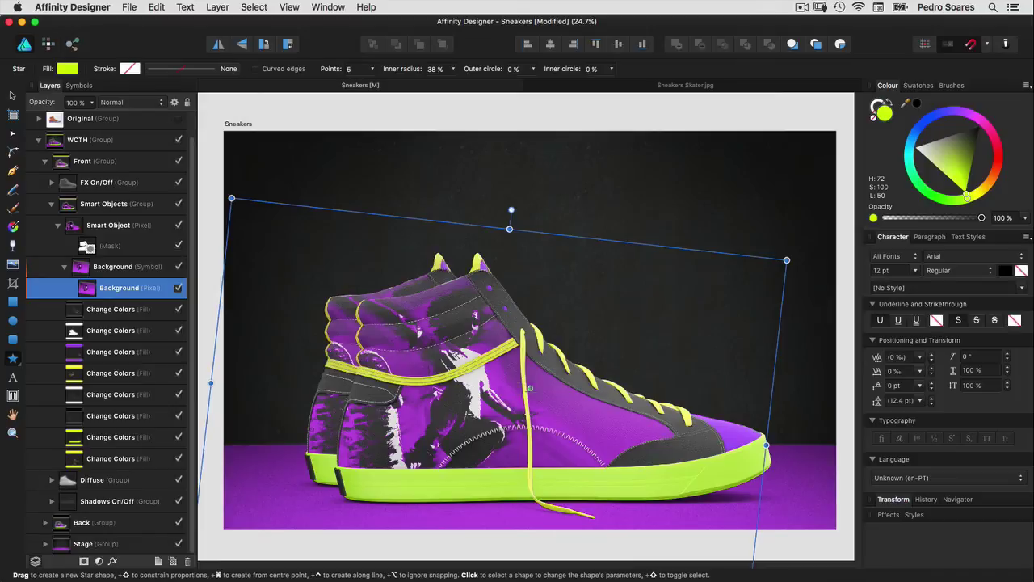
drag(530, 391, 597, 462)
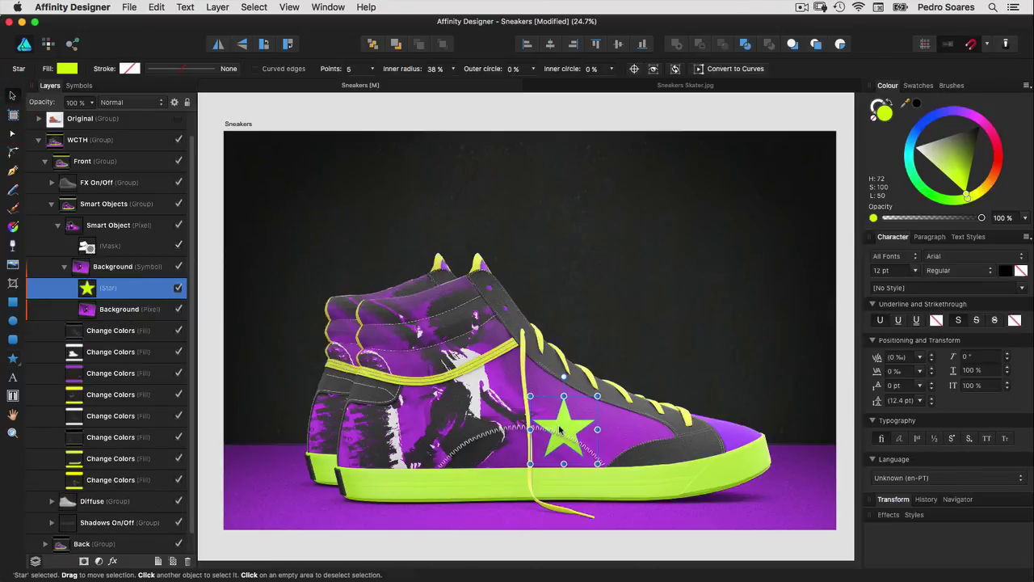
mouse_move(561, 419)
mouse_down()
mouse_move(374, 425)
mouse_move(383, 423)
mouse_up()
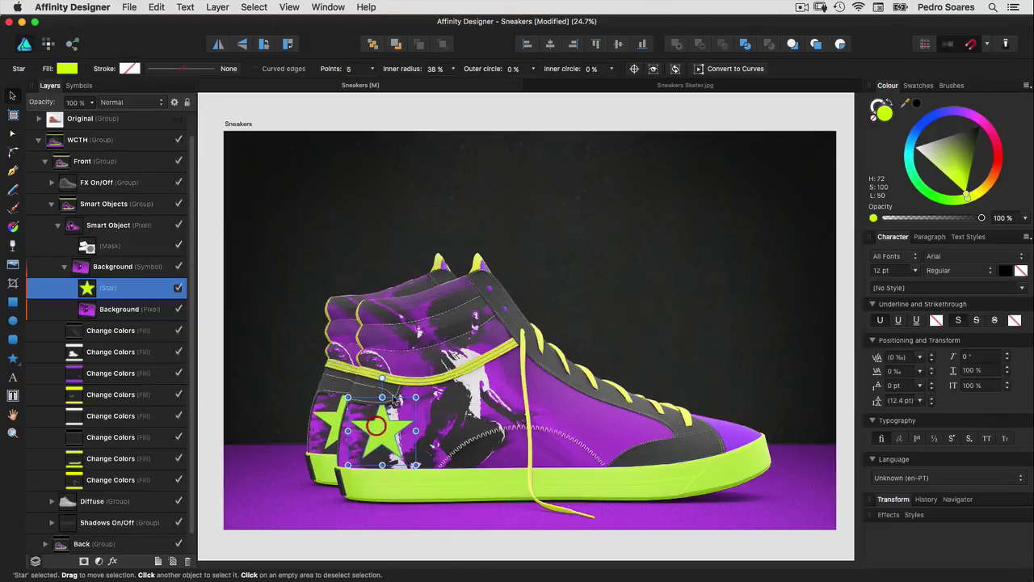
drag(376, 374, 347, 356)
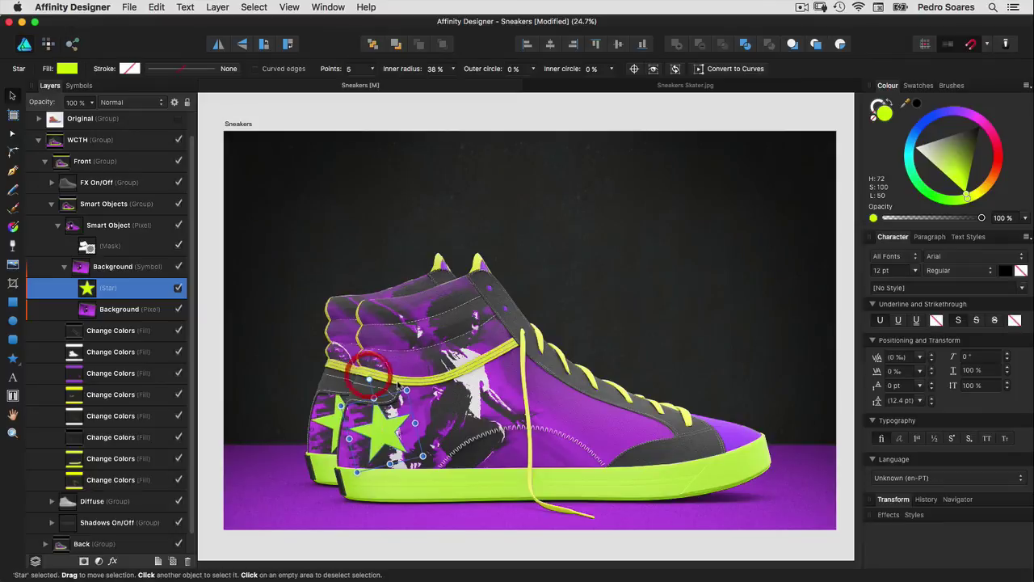
drag(436, 356, 462, 326)
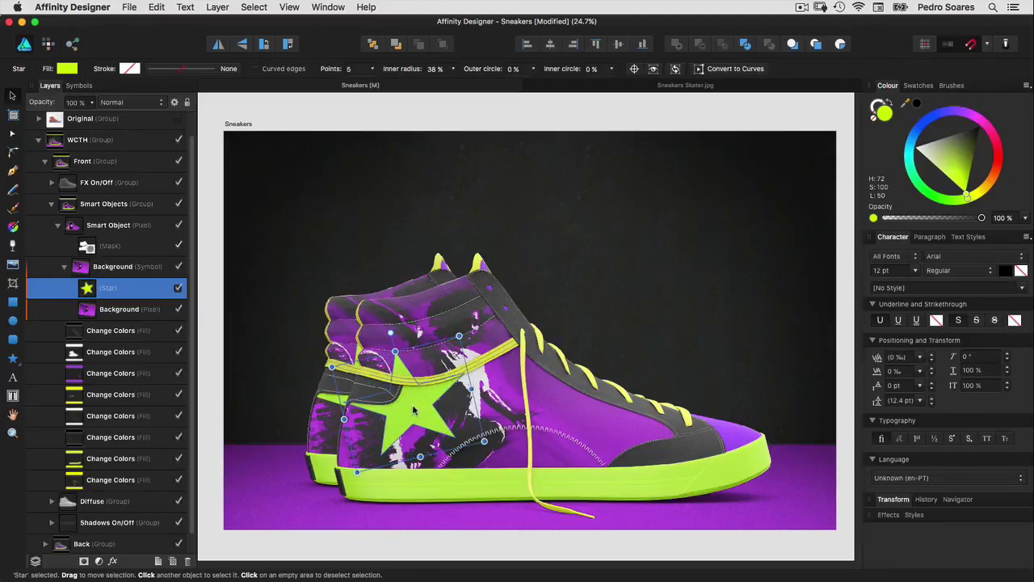
drag(406, 414, 390, 426)
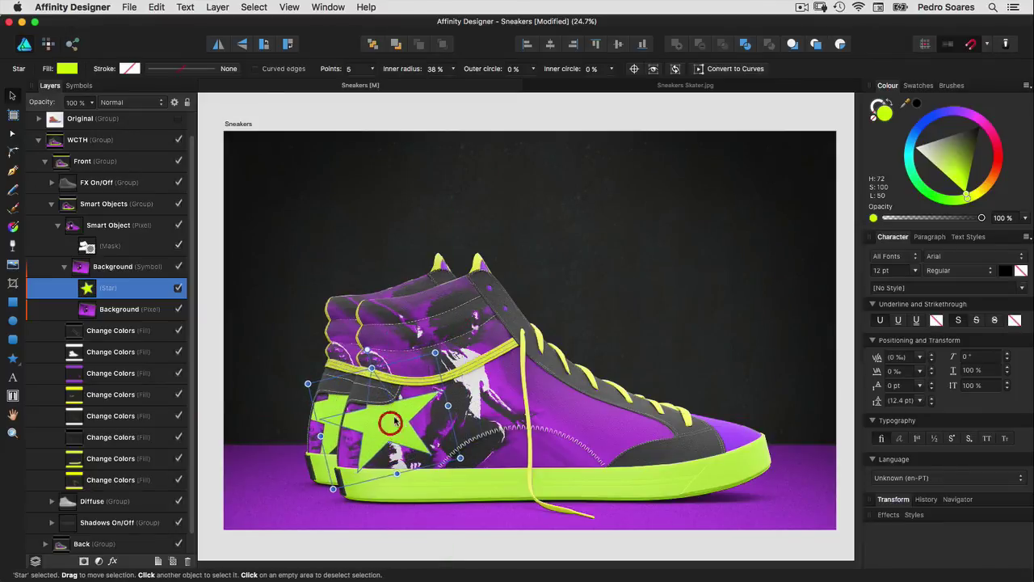
drag(437, 352, 437, 314)
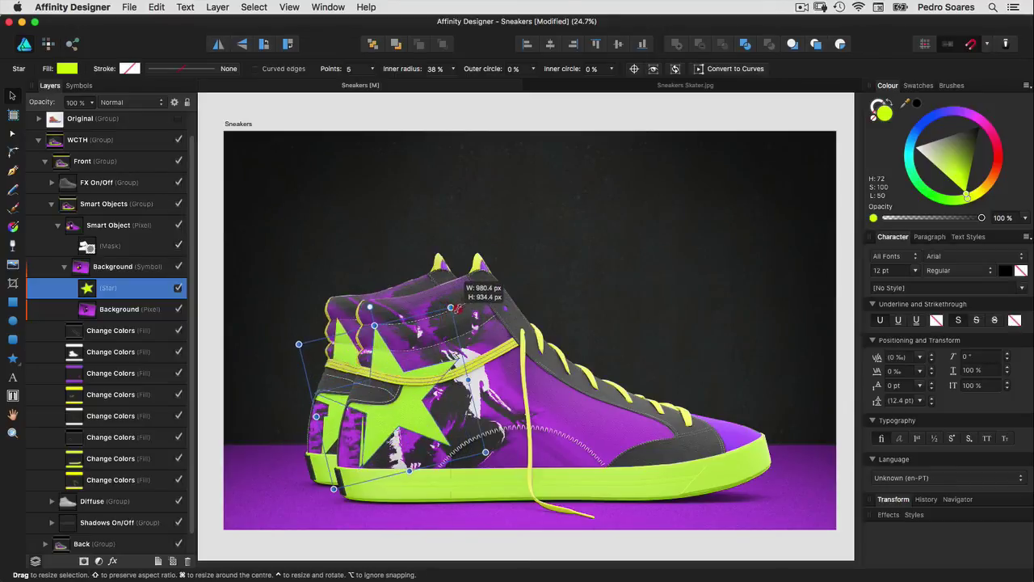
drag(437, 313, 456, 310)
drag(419, 379, 420, 374)
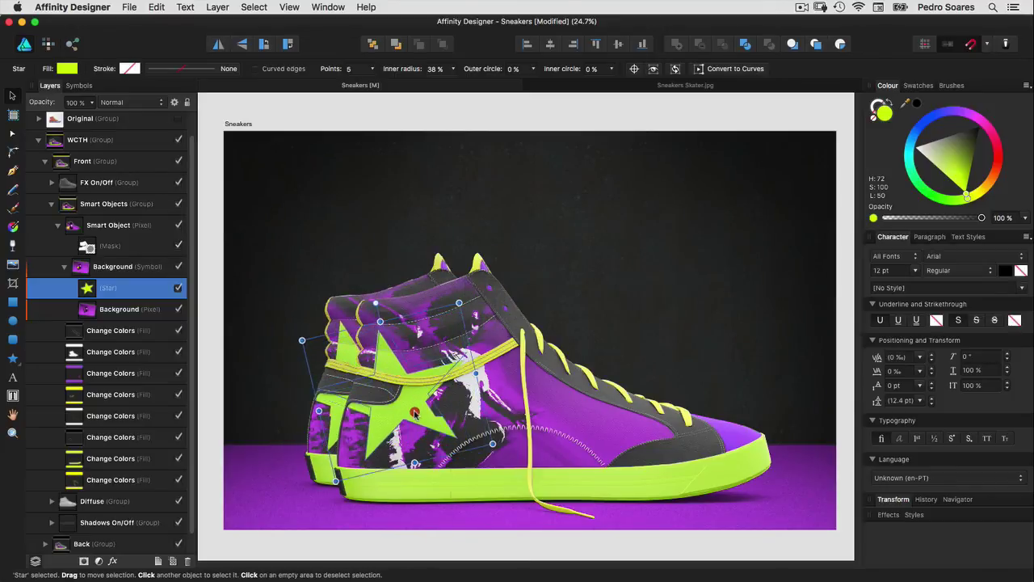
drag(375, 305, 387, 301)
Step: Give the star a white fill and 50% opacity, then deselect it
click(993, 171)
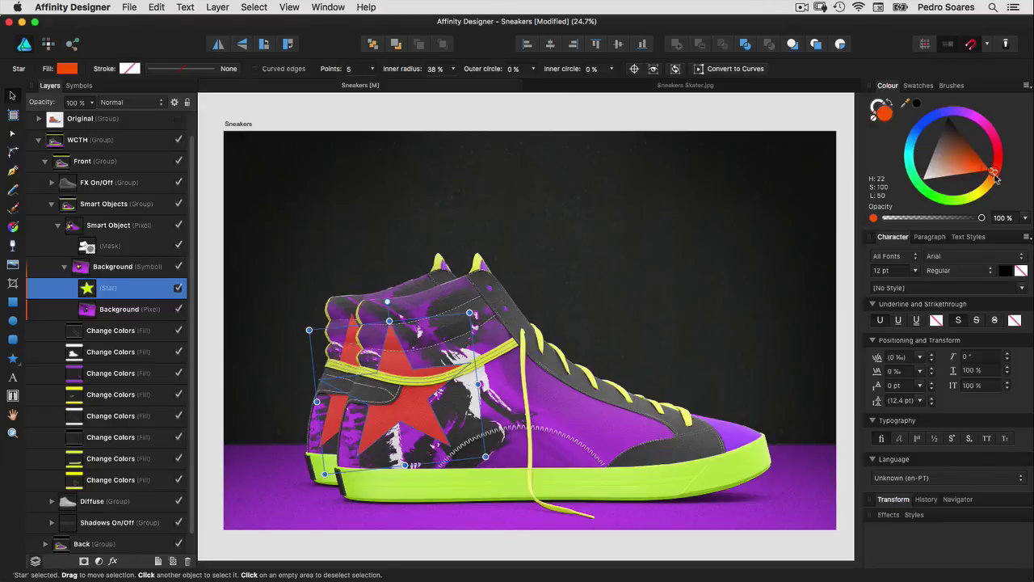
click(927, 175)
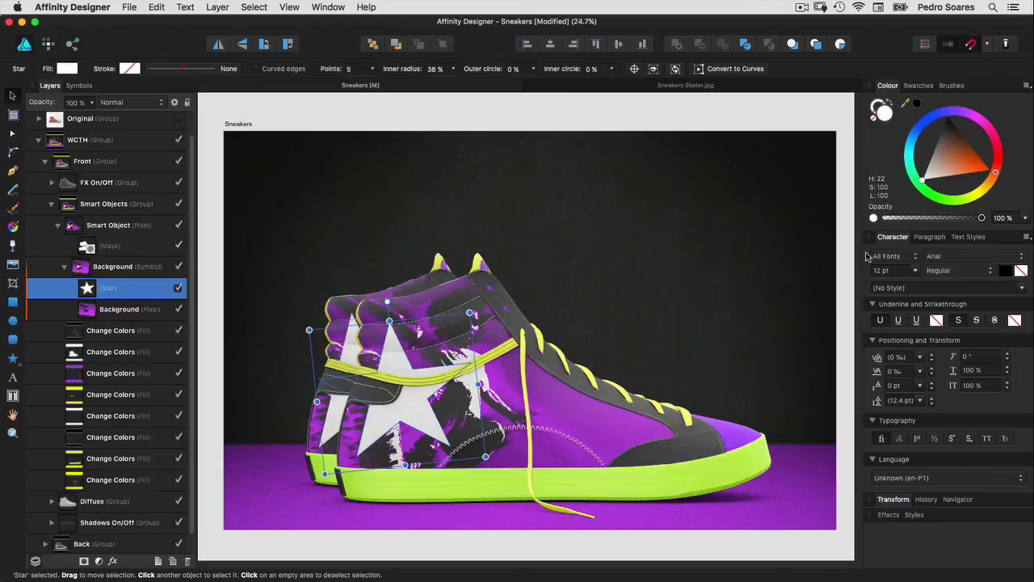
click(74, 102)
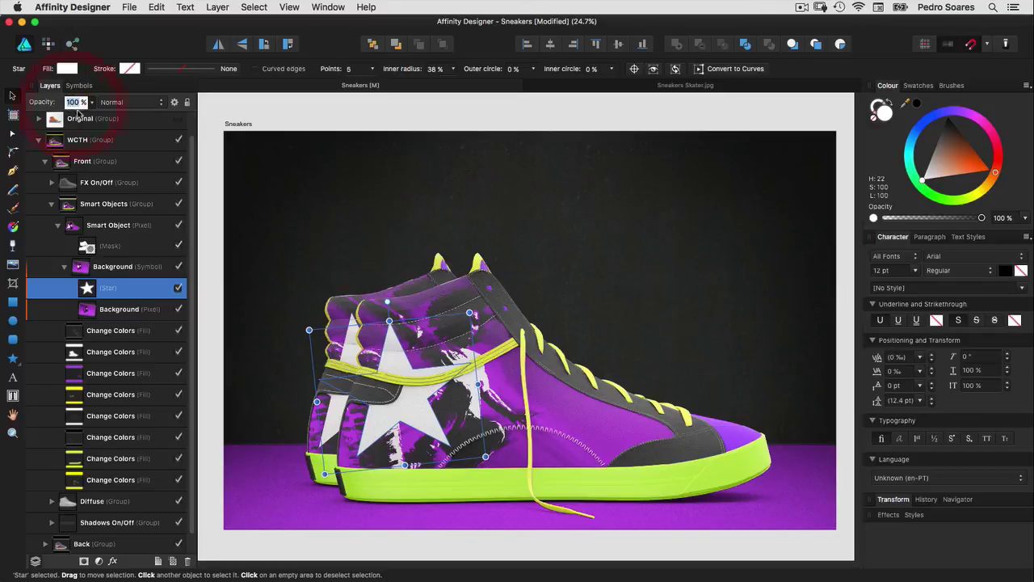
text(50)
key(Return)
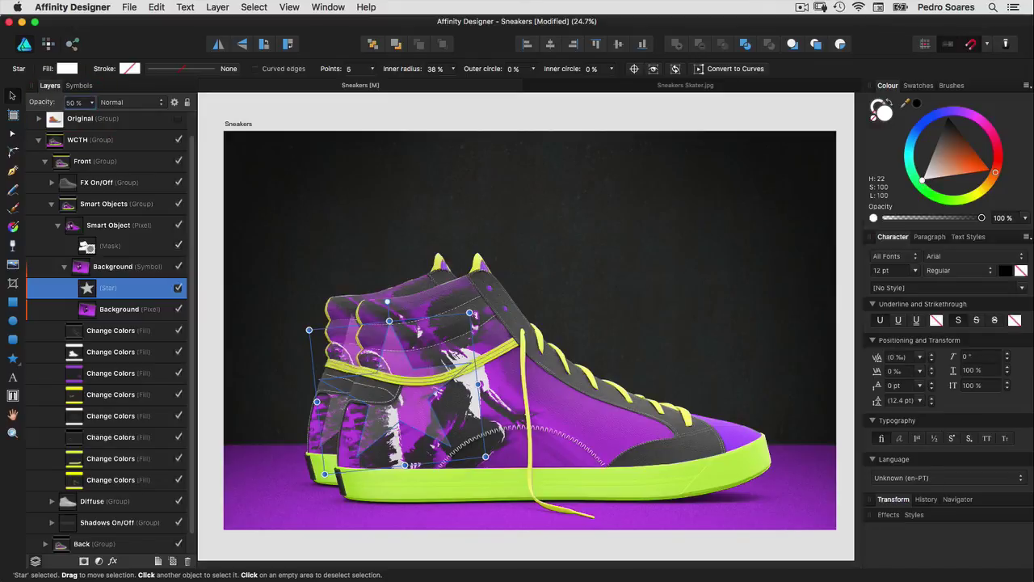
key(Escape)
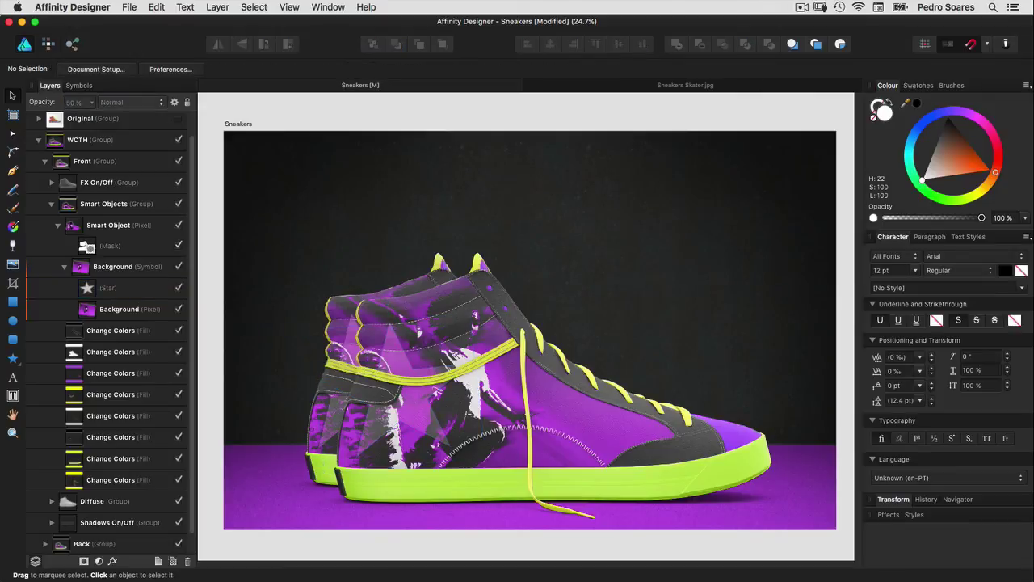